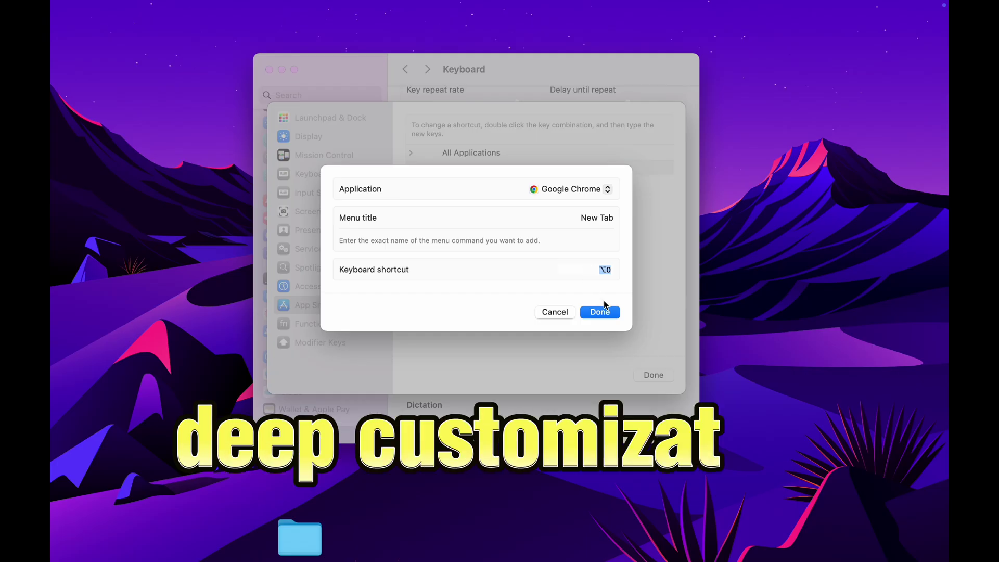
# Step: Save the Google Chrome 'New Tab' app shortcut in Keyboard settings
pyautogui.click(599, 312)
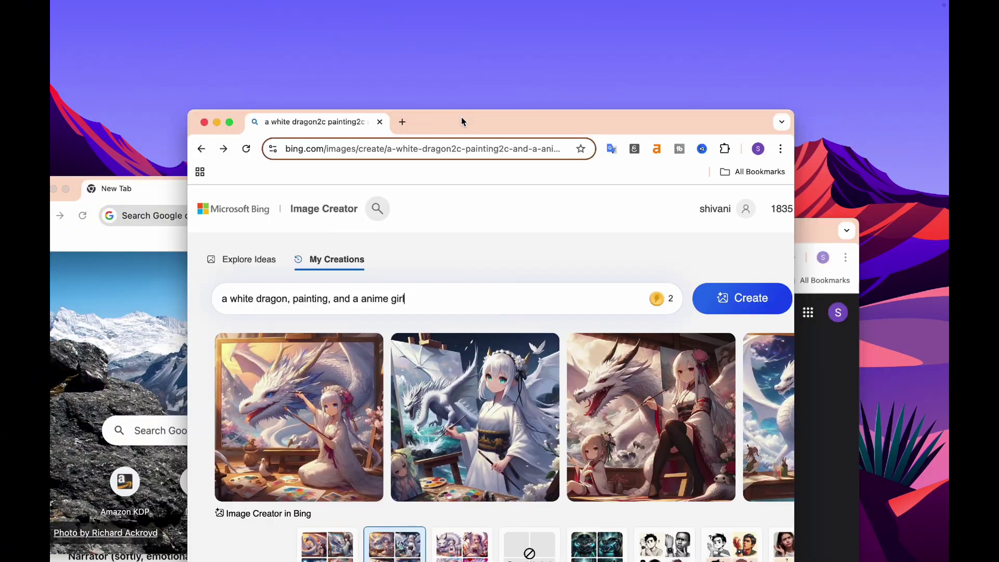
# Step: Snap the Google Images window to the left half and Bing Image Creator to the top-right quarter
pyautogui.moveTo(462, 122); pyautogui.dragTo(291, 4)
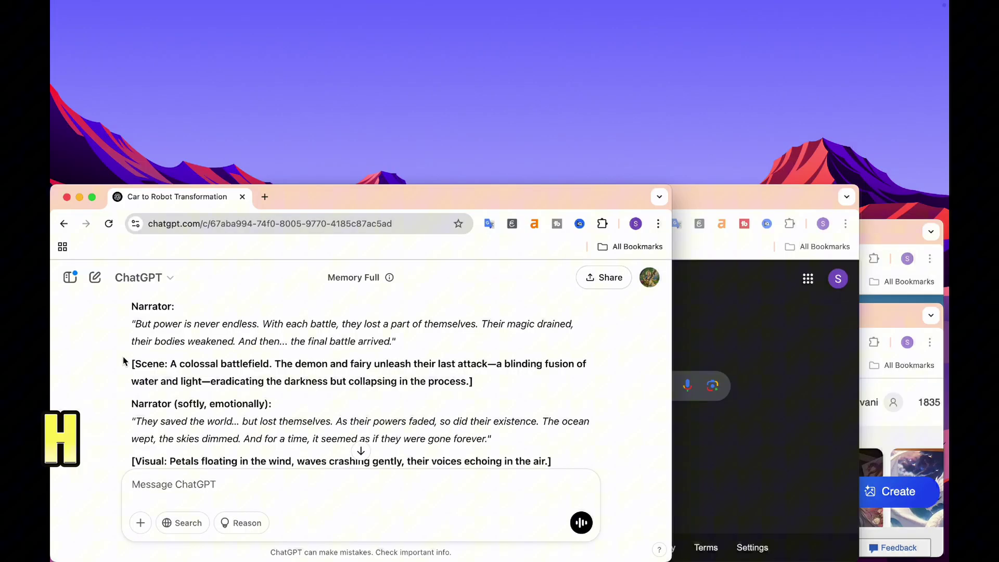
pyautogui.moveTo(608, 205); pyautogui.dragTo(561, 201)
pyautogui.moveTo(783, 321); pyautogui.dragTo(789, 27)
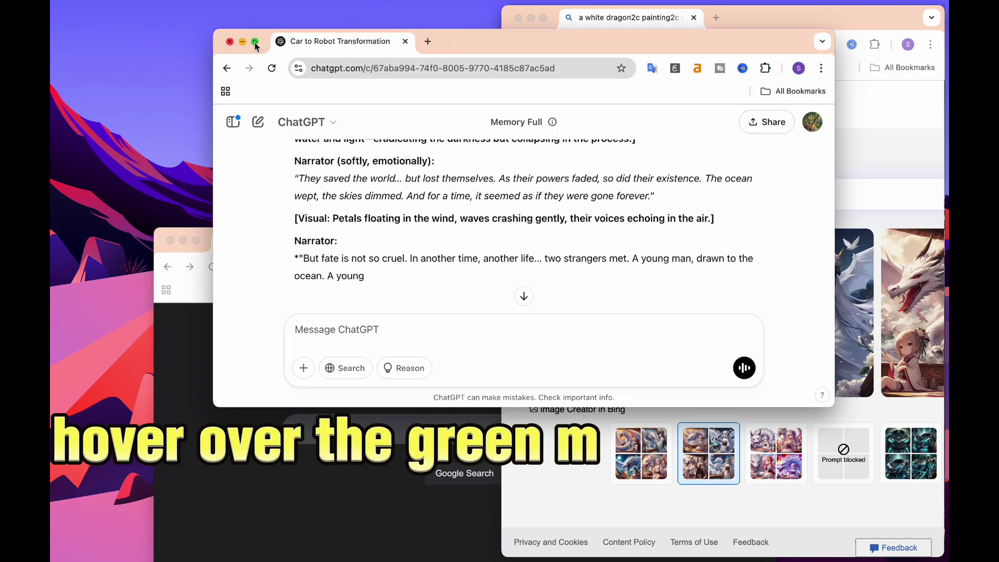
# Step: Tile all four Chrome windows into a four-quadrant grid with Fill & Arrange
pyautogui.moveTo(255, 45)
pyautogui.click(342, 134)
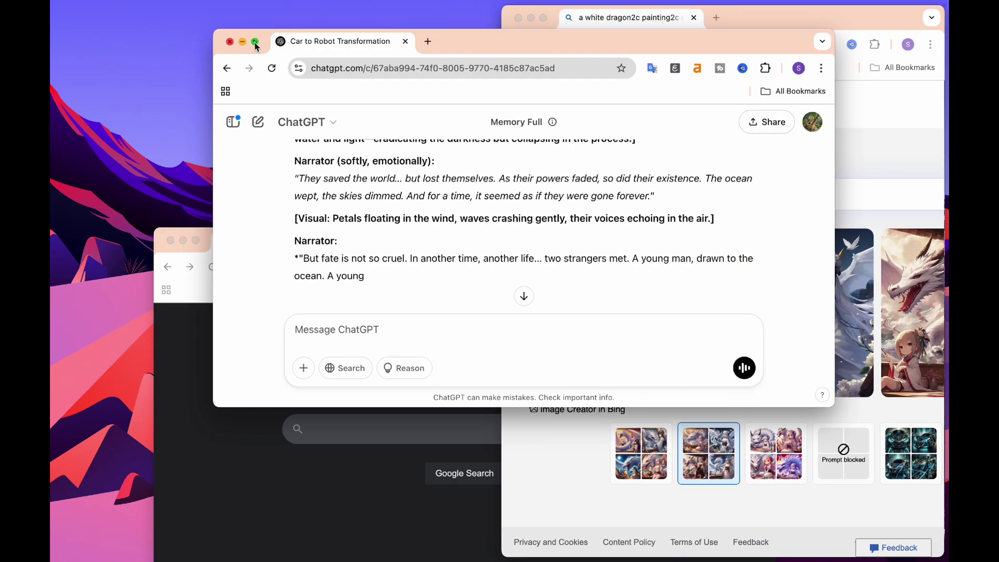
pyautogui.moveTo(255, 42)
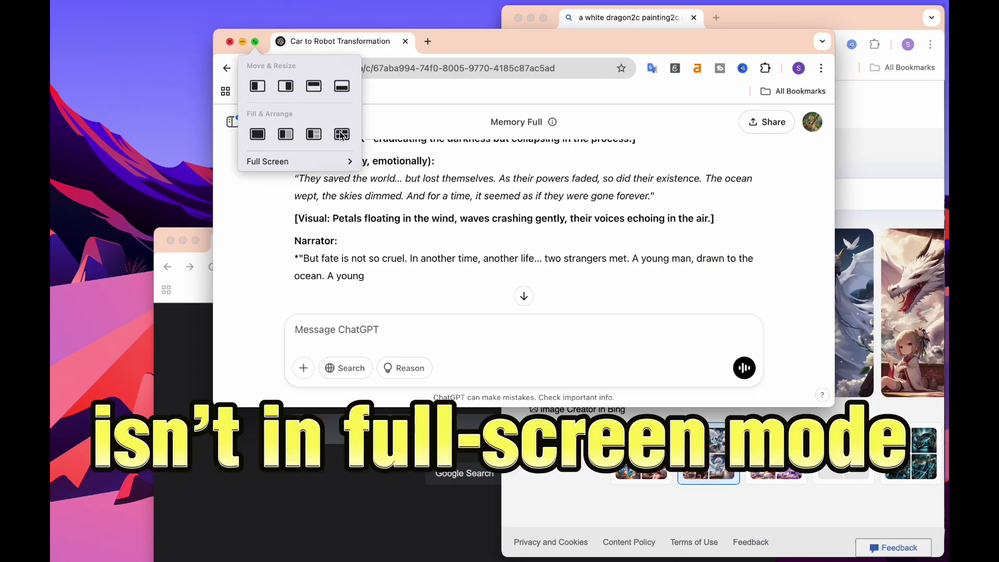
pyautogui.click(342, 134)
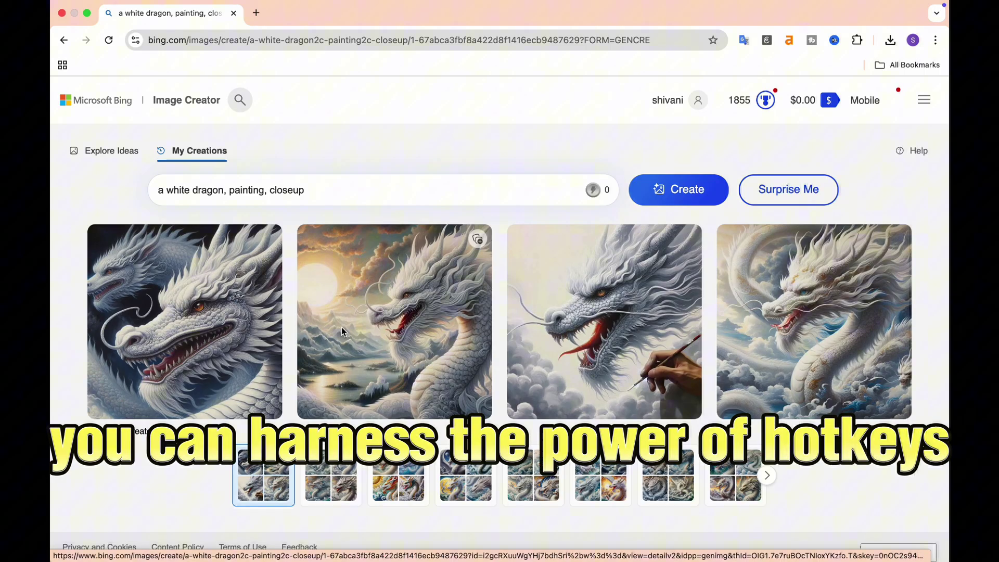
pyautogui.hotkey('ctrl', 'Up')
pyautogui.hotkey('ctrl', 'Up')
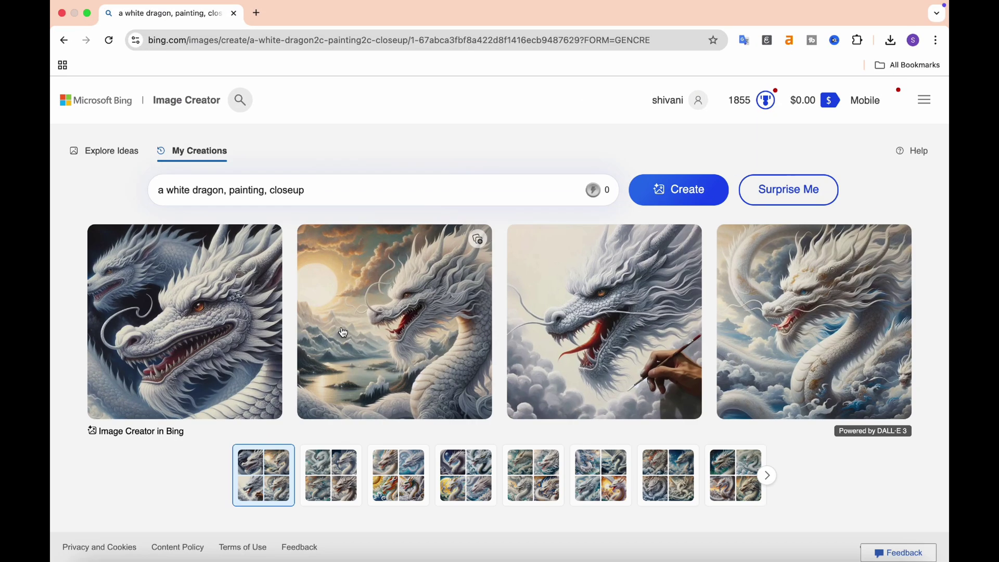
pyautogui.hotkey('ctrl', 'Right')
pyautogui.hotkey('ctrl', 'Left')
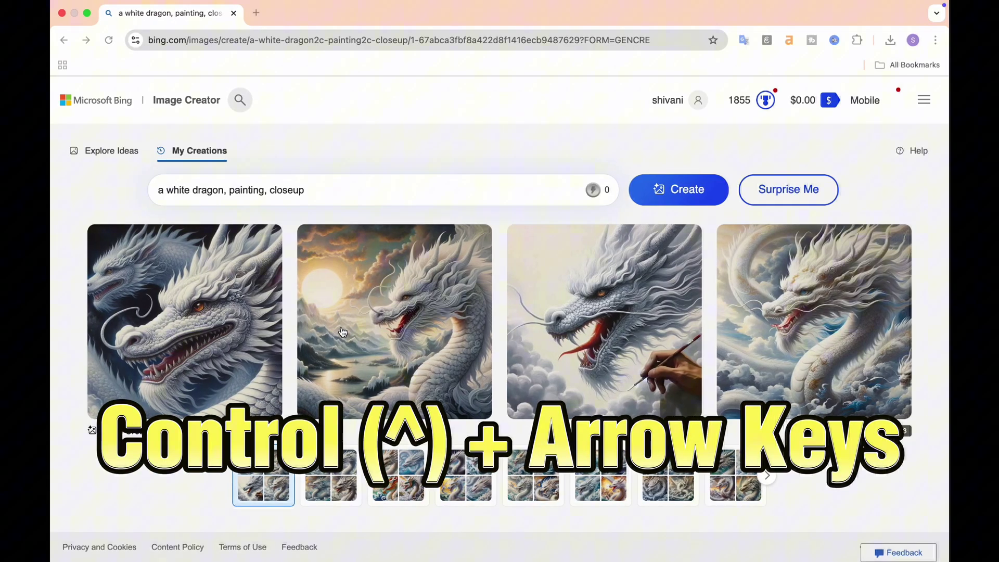
pyautogui.hotkey('ctrl', 'Left')
pyautogui.hotkey('ctrl', 'Right')
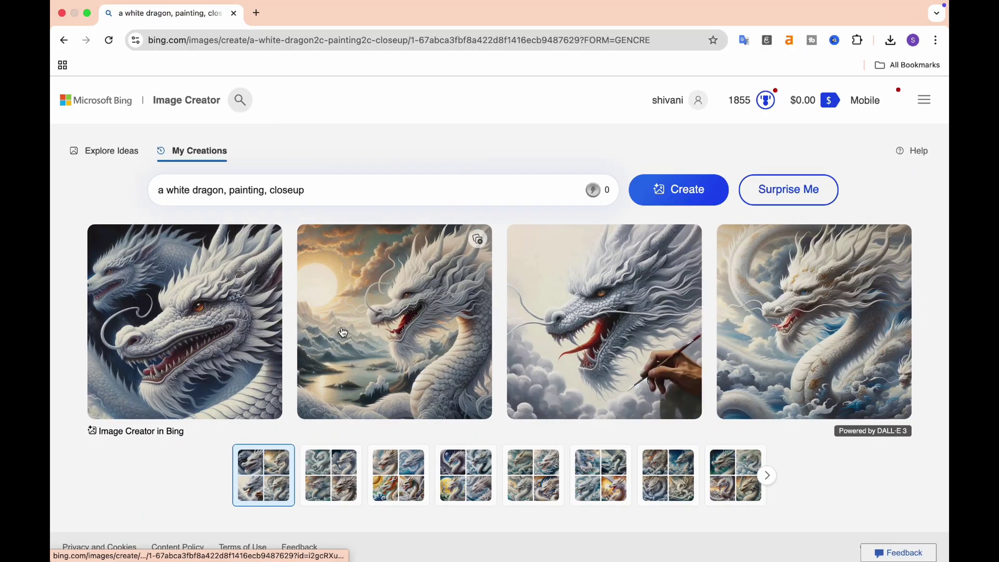
pyautogui.hotkey('ctrl', 'Up')
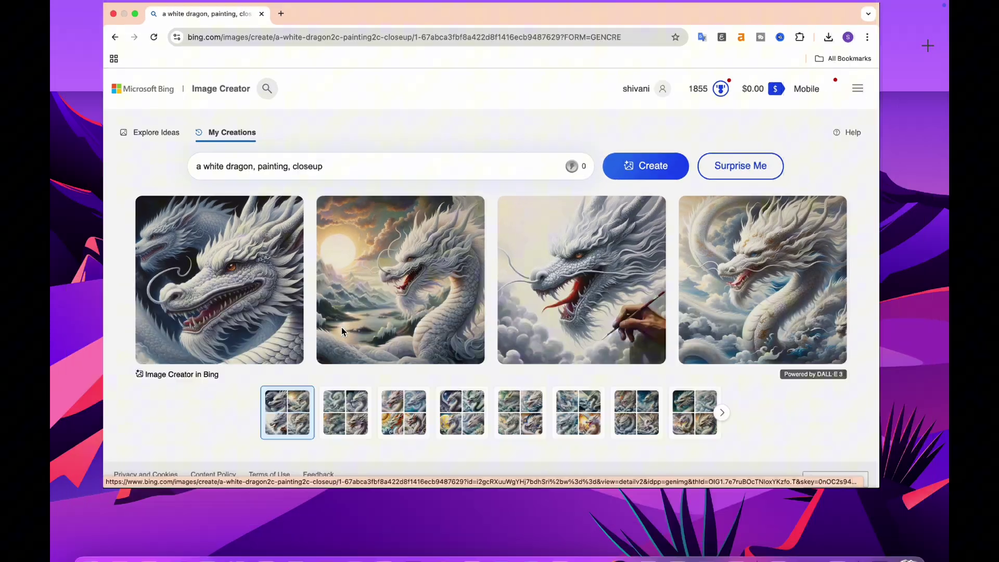
pyautogui.hotkey('ctrl', 'Up')
pyautogui.hotkey('ctrl', 'Up')
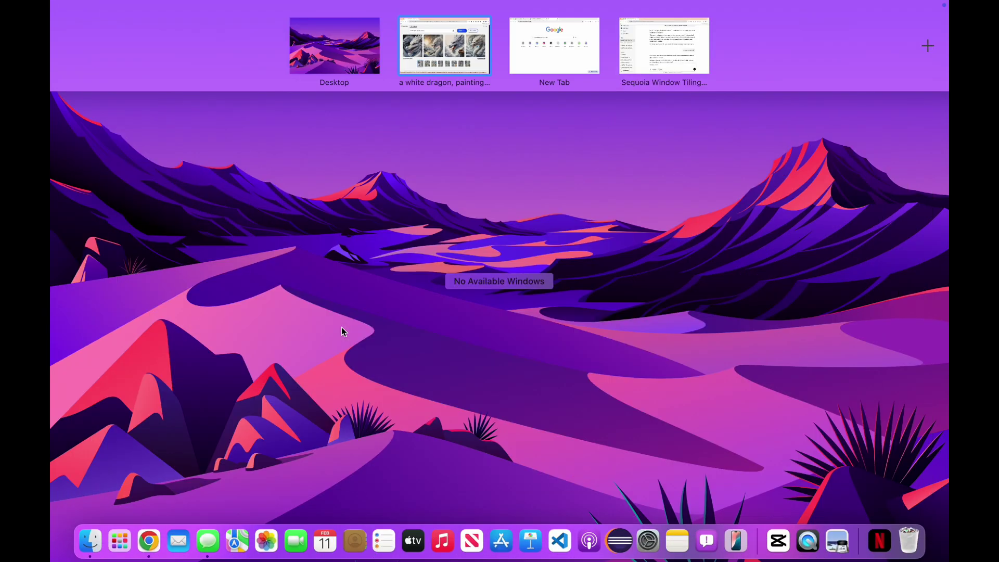
pyautogui.hotkey('ctrl', 'Right')
pyautogui.hotkey('ctrl', 'Right')
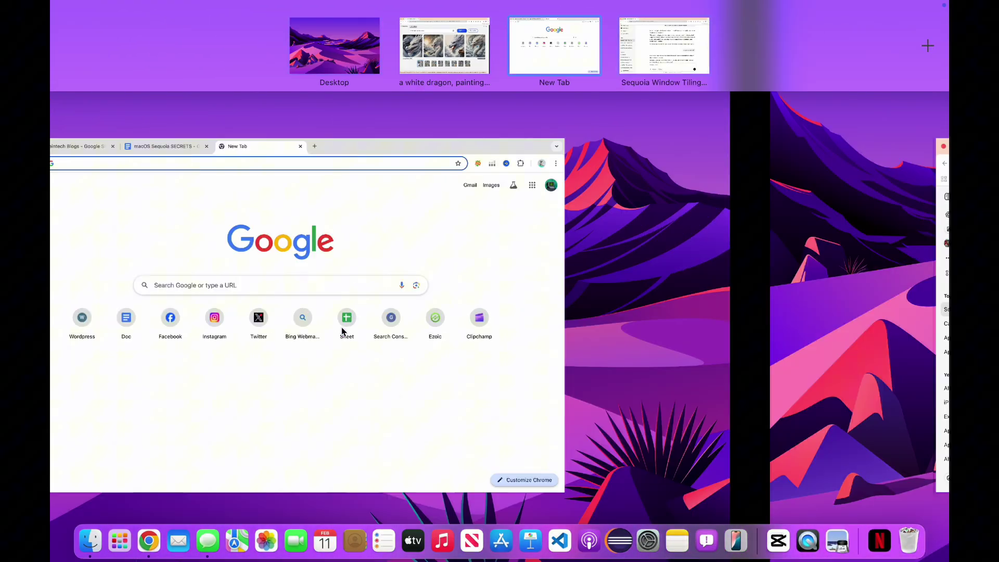
pyautogui.hotkey('ctrl', 'Left')
pyautogui.hotkey('ctrl', 'Left')
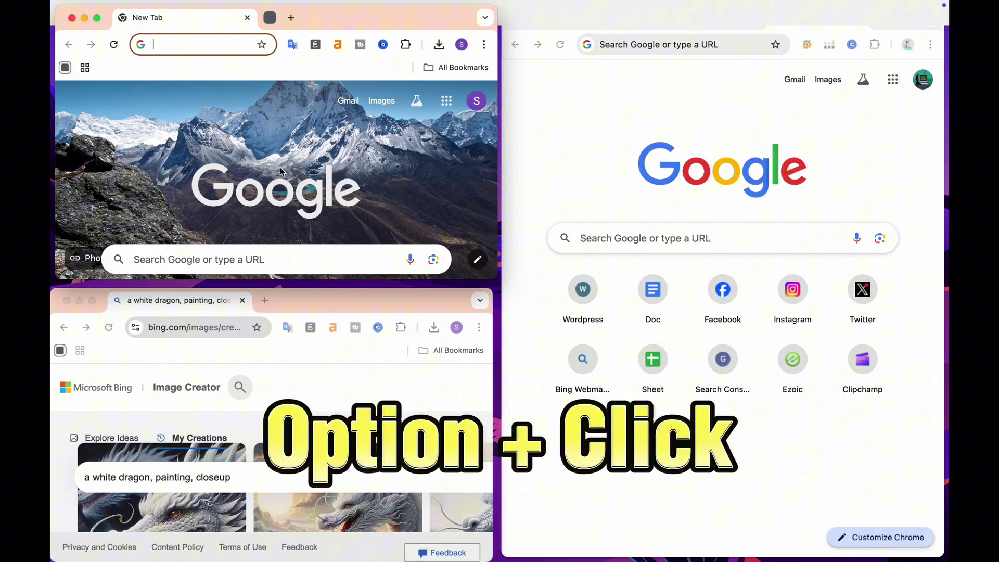
# Step: Minimize all Chrome windows at once, then restore New Tab, Google and Bing from the Dock
pyautogui.keyDown('alt'); pyautogui.click(86, 19); pyautogui.keyUp('alt')
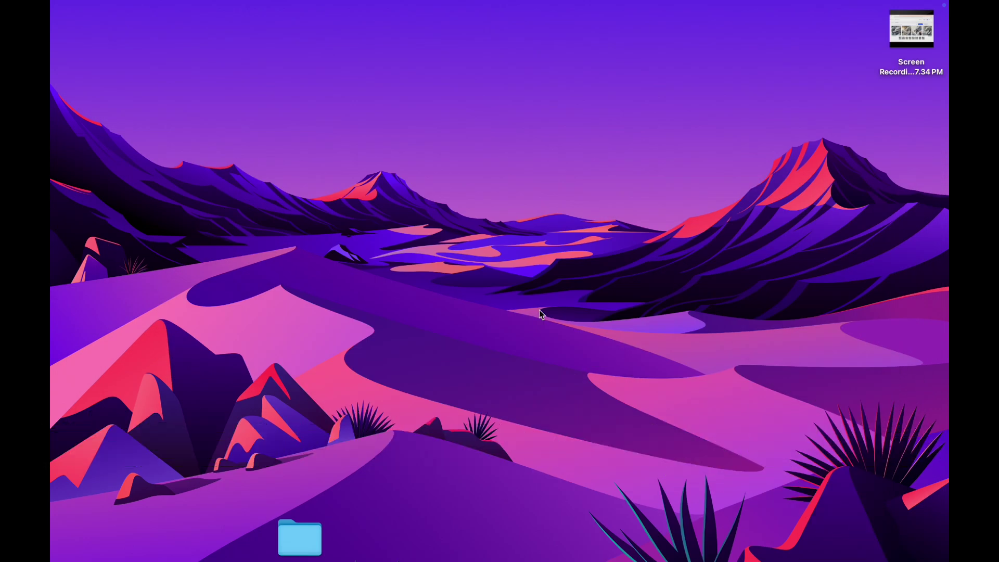
pyautogui.moveTo(879, 541)
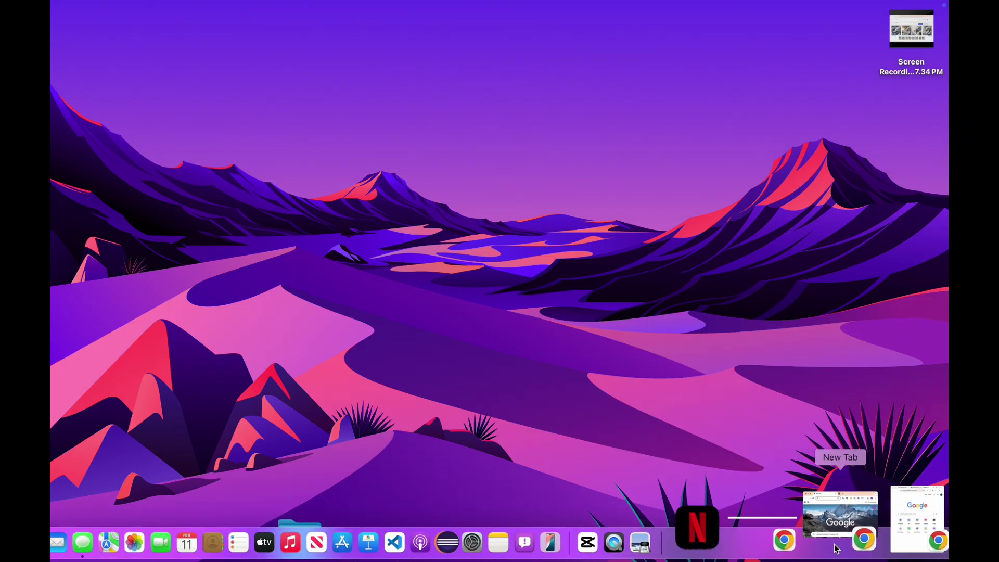
pyautogui.click(842, 542)
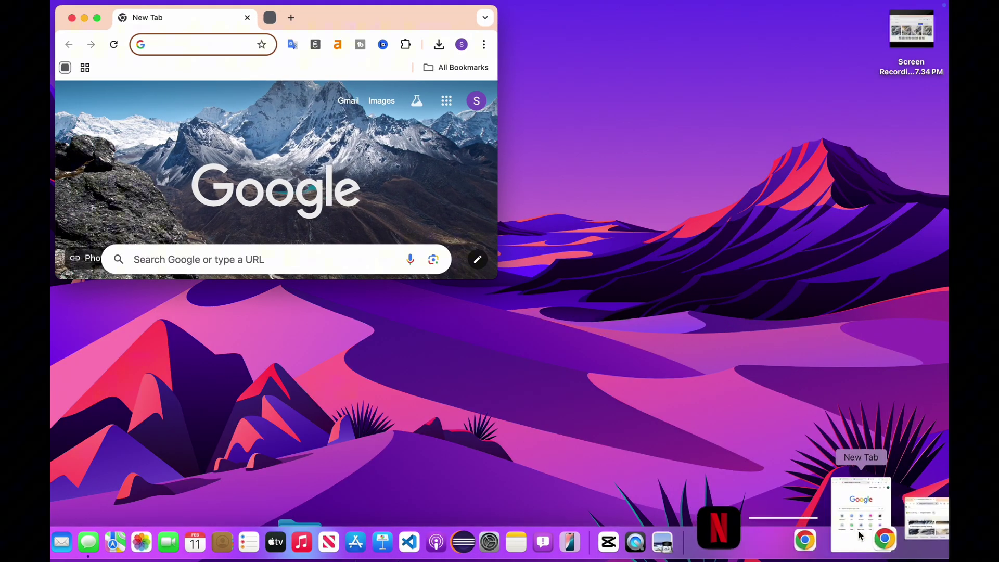
pyautogui.click(860, 537)
pyautogui.keyDown('shift'); pyautogui.click(883, 528); pyautogui.keyUp('shift')
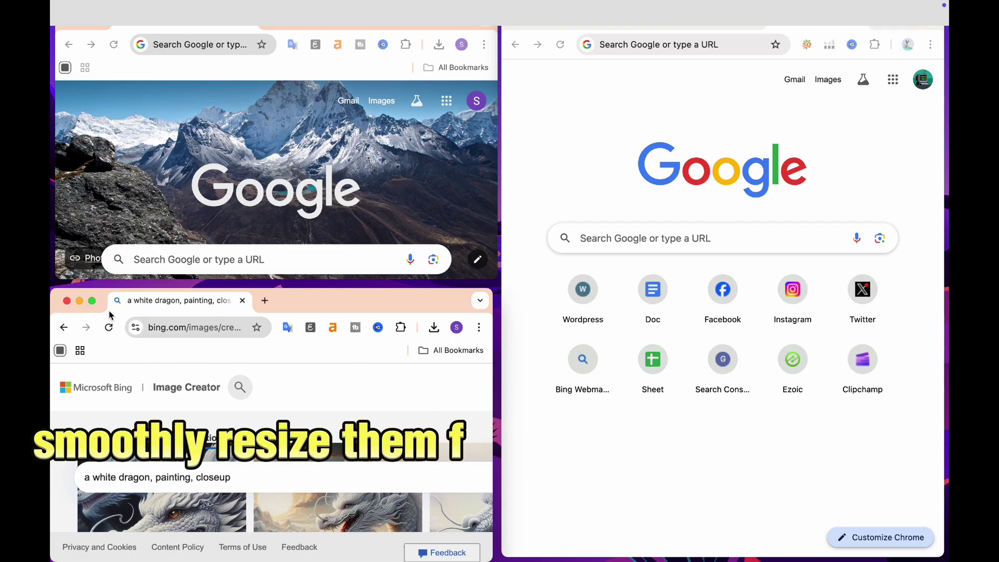
# Step: Put Bing Image Creator in its own full-screen space, then return to the tiled desktop
pyautogui.click(93, 301)
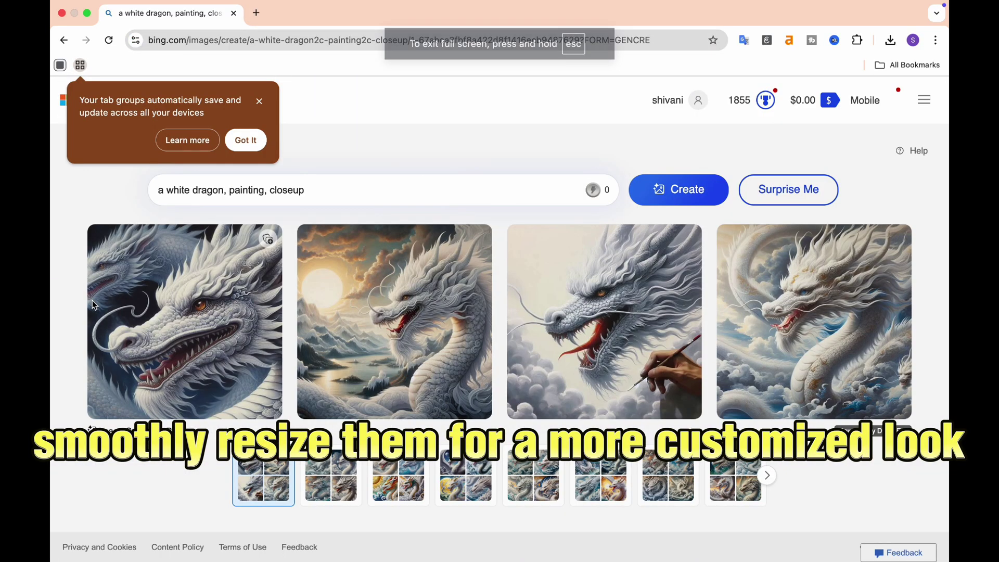
pyautogui.hotkey('ctrl', 'Left')
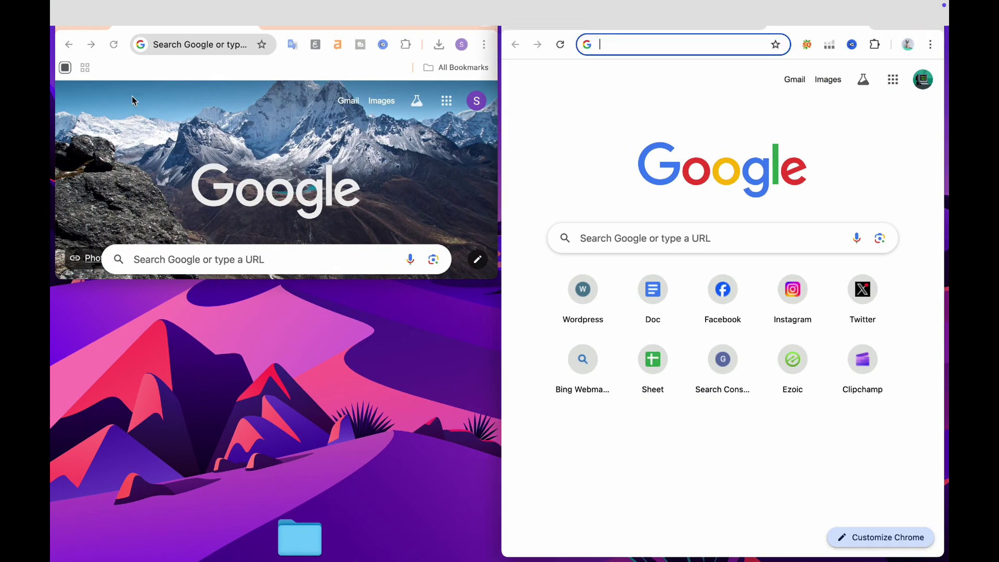
pyautogui.click(332, 219)
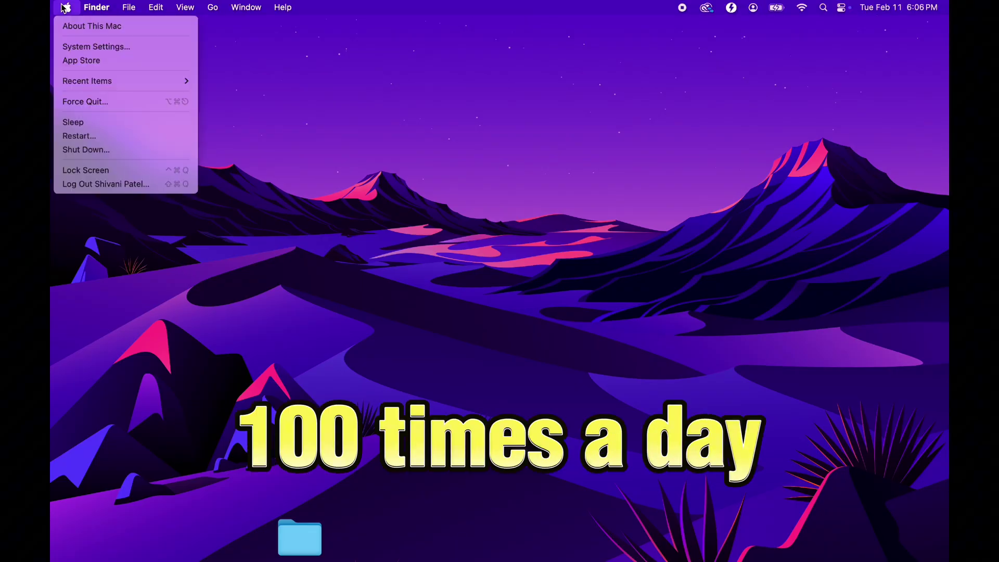
# Step: Go to the App Shortcuts section of System Settings' Keyboard Shortcuts
pyautogui.click(84, 47)
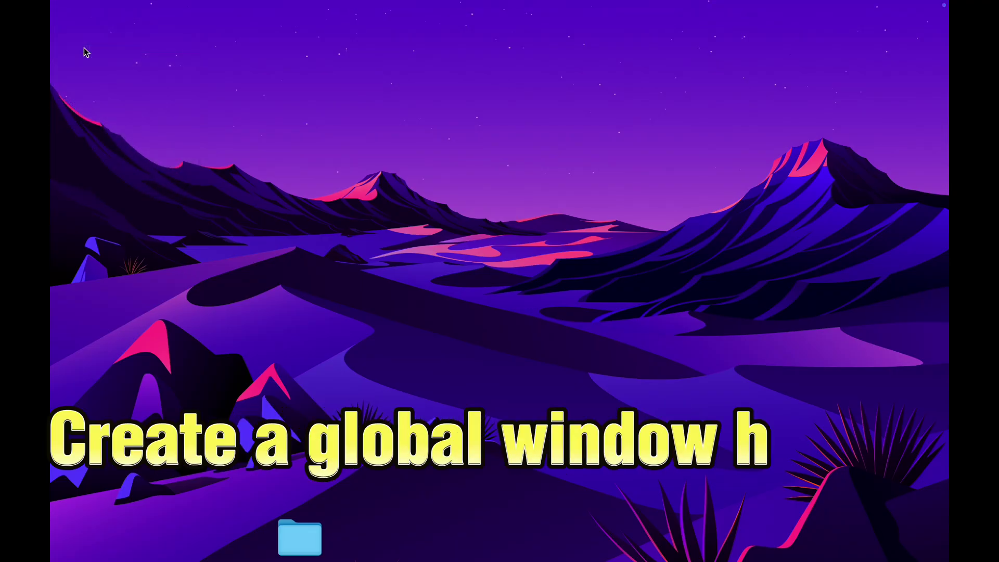
pyautogui.scroll(-5, 302, 316)
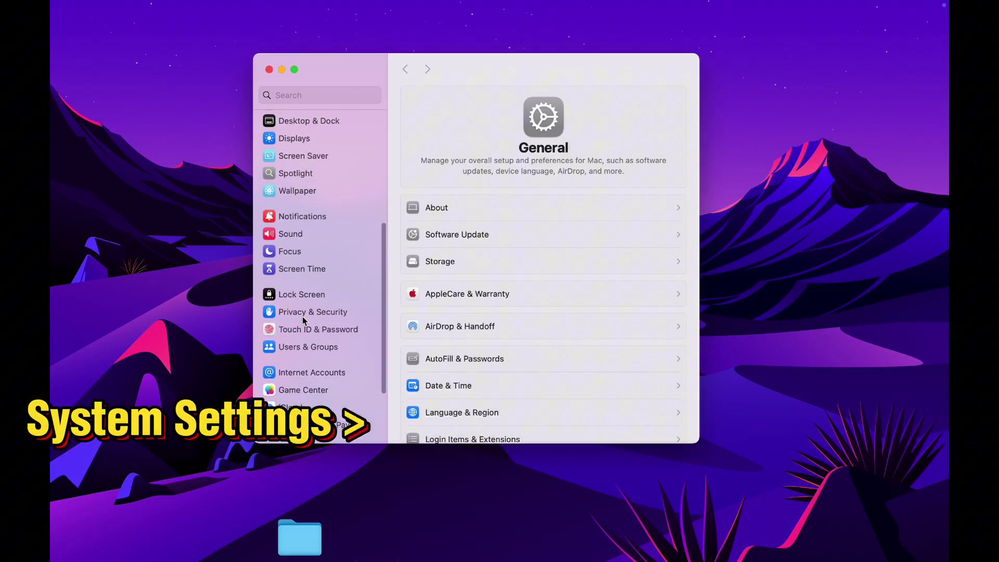
pyautogui.scroll(-5, 303, 319)
pyautogui.scroll(6, 302, 318)
pyautogui.scroll(-6, 302, 338)
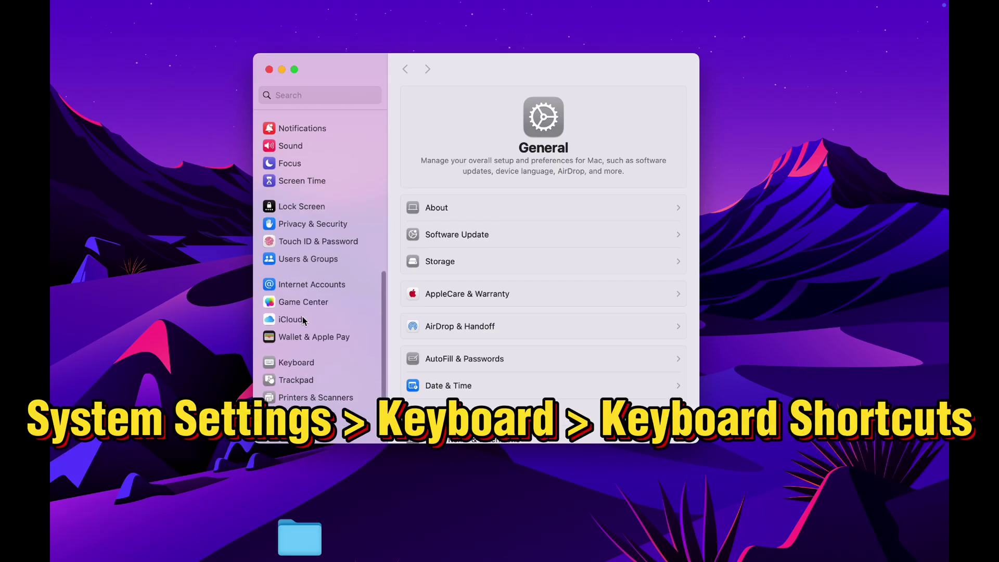
pyautogui.scroll(2, 297, 392)
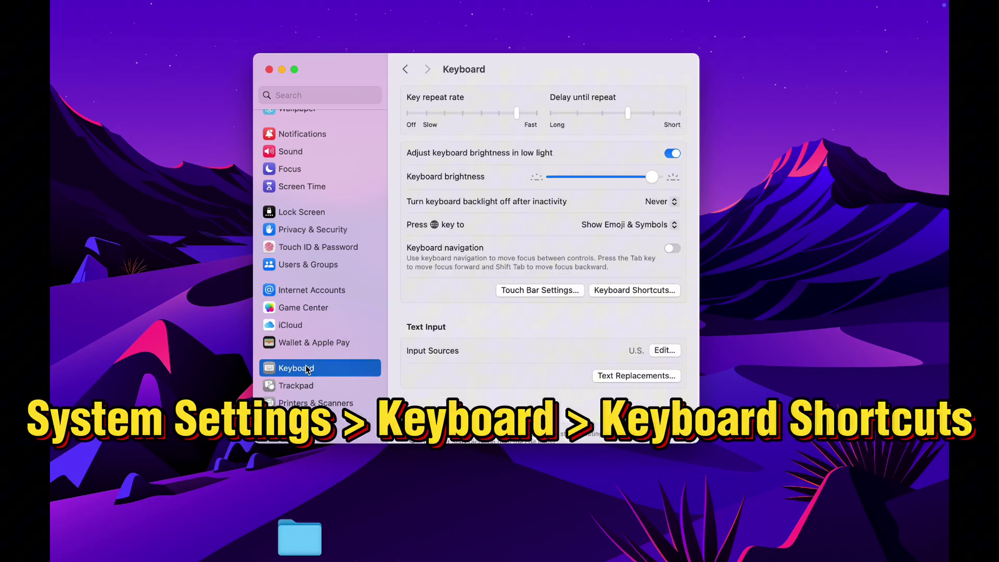
pyautogui.click(611, 292)
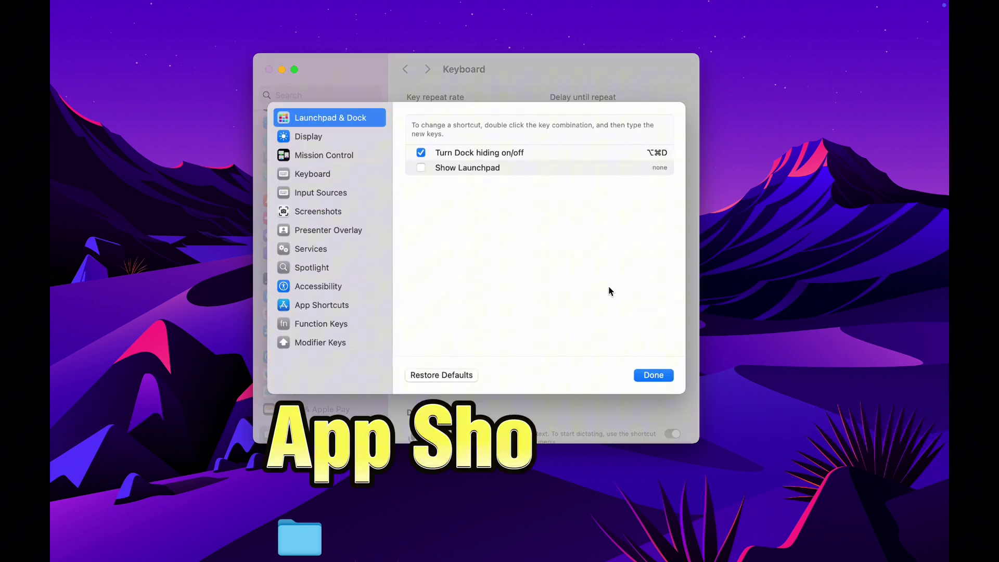
pyautogui.click(323, 306)
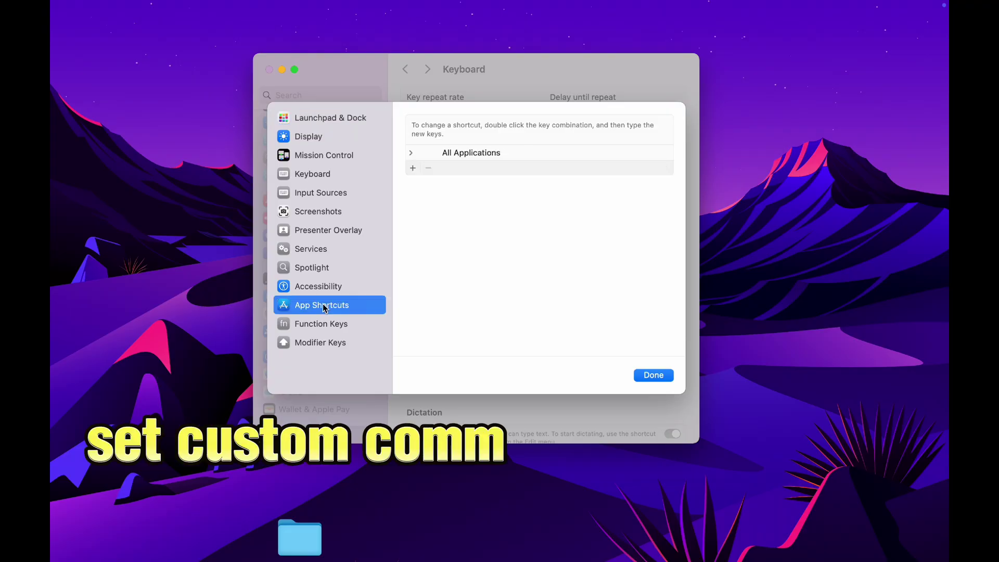
# Step: Add a Google Chrome shortcut for the 'New Tab' menu item
pyautogui.click(412, 168)
pyautogui.click(588, 189)
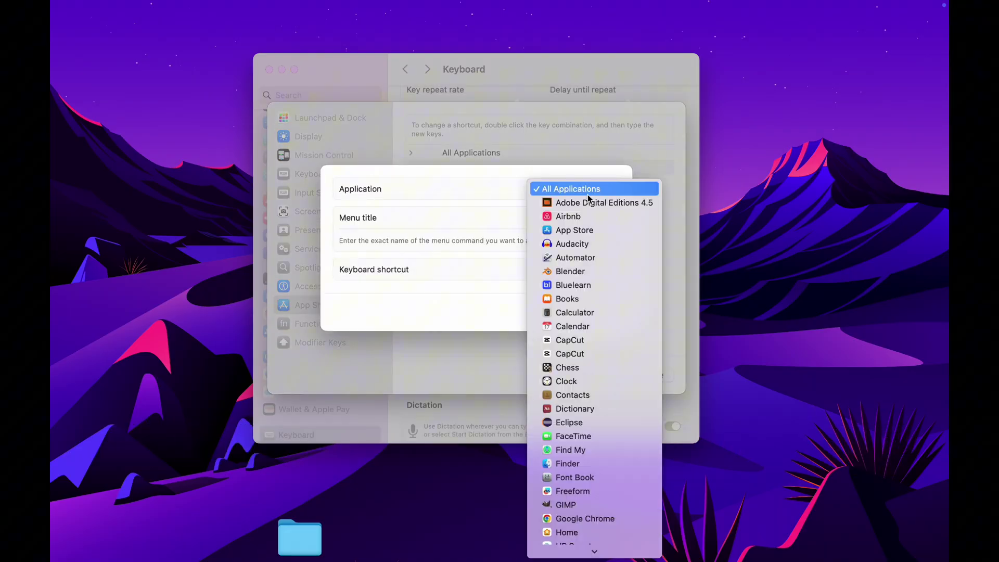
pyautogui.click(589, 518)
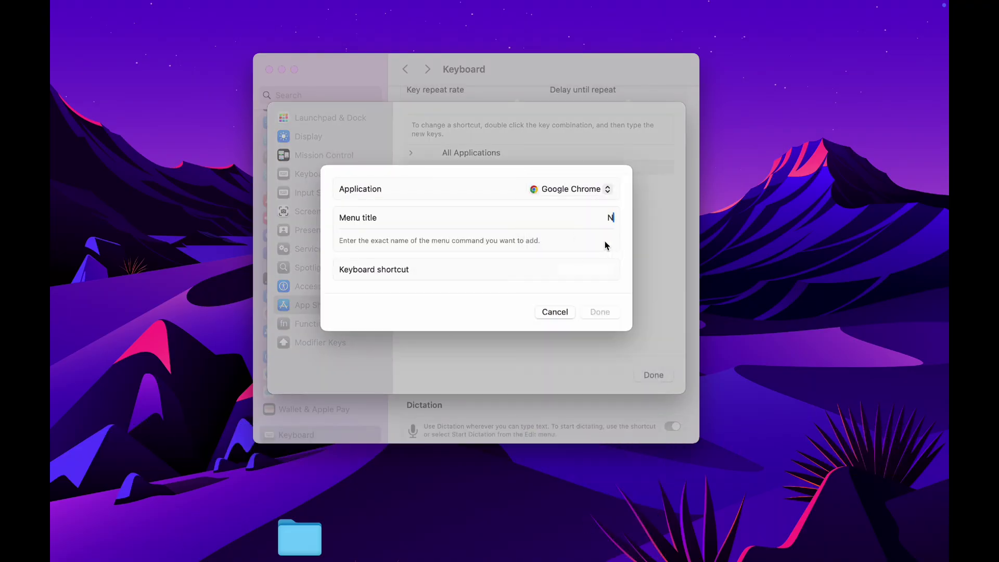
pyautogui.write('New Tab')
pyautogui.click(607, 311)
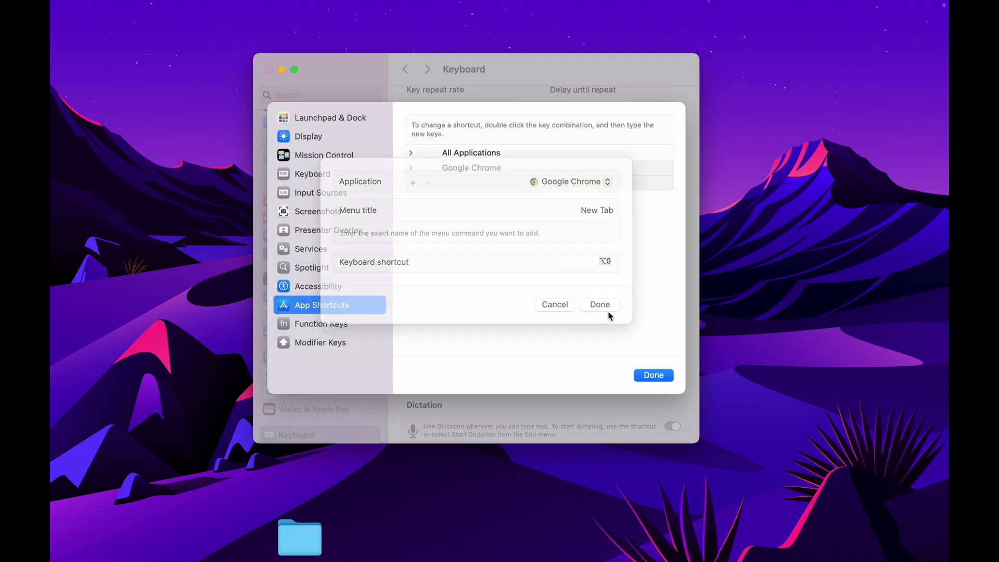
# Step: Close the shortcut settings and open several blank Chrome tabs with Command+T
pyautogui.click(662, 377)
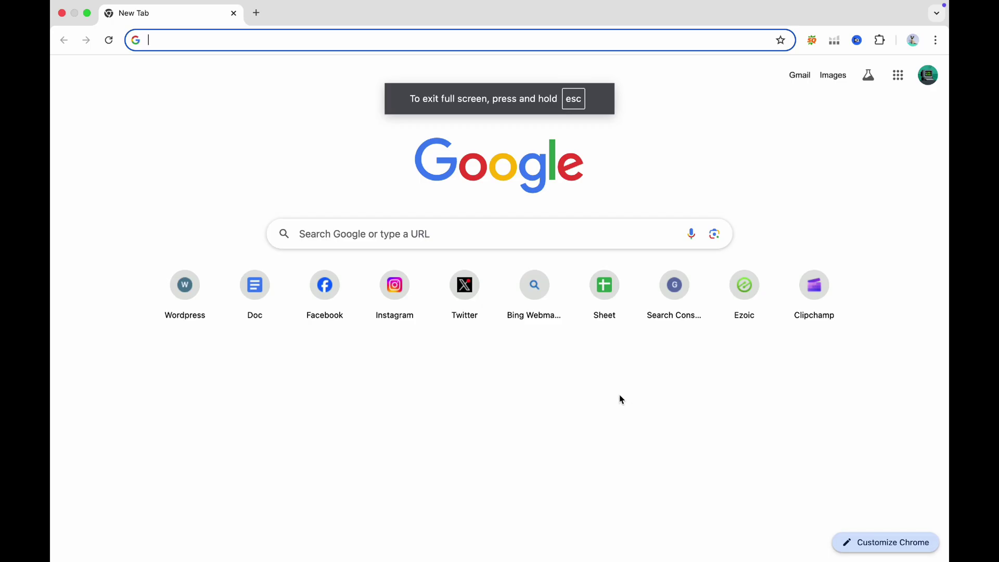
pyautogui.press('super+t')
pyautogui.press('super+t')
pyautogui.press('super+t')
pyautogui.press('super+t')
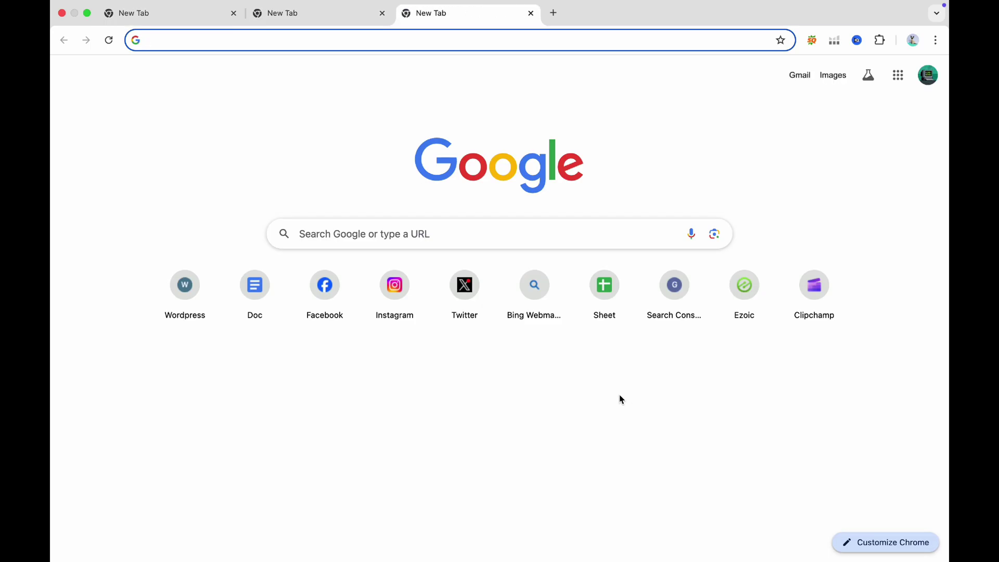
pyautogui.press('super+t')
pyautogui.press('super+t')
pyautogui.press('super+t')
pyautogui.press('super+t')
pyautogui.press('super+t')
pyautogui.press('super+t')
pyautogui.press('super+t')
pyautogui.press('super+t')
pyautogui.press('super+t')
pyautogui.press('super+t')
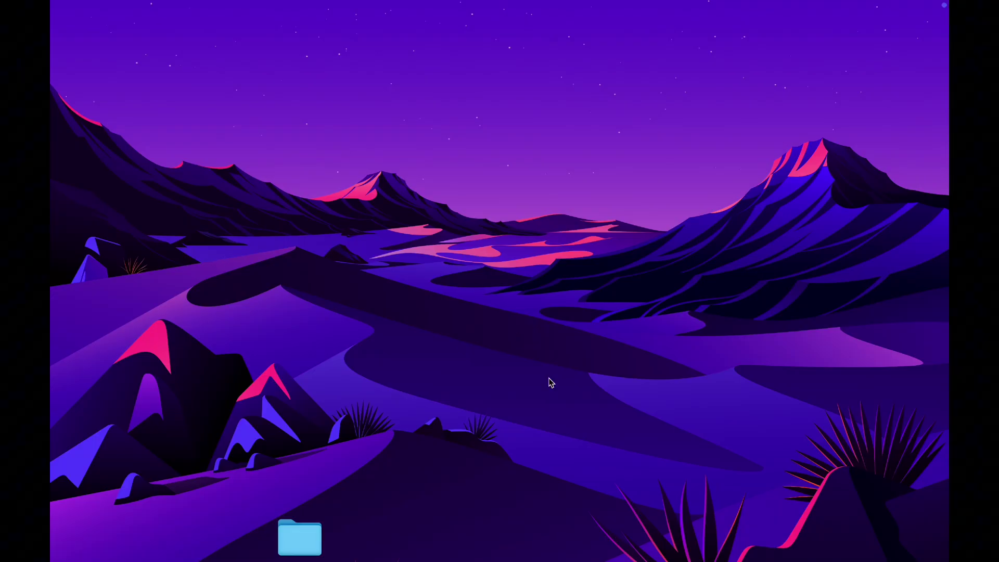
# Step: Mirror the iPhone and copy the Dragon Collection folder into its Files app
pyautogui.moveTo(778, 560)
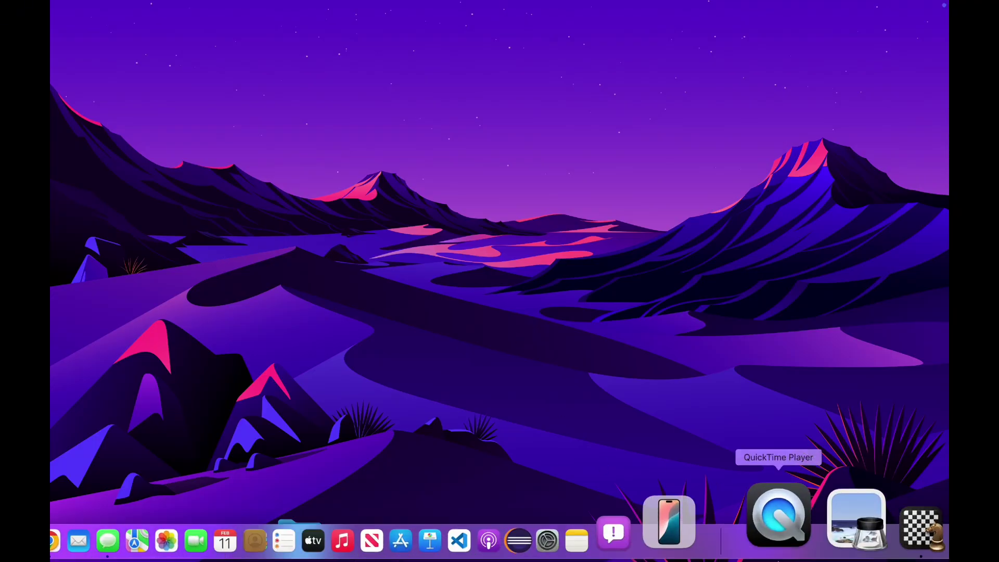
pyautogui.click(737, 538)
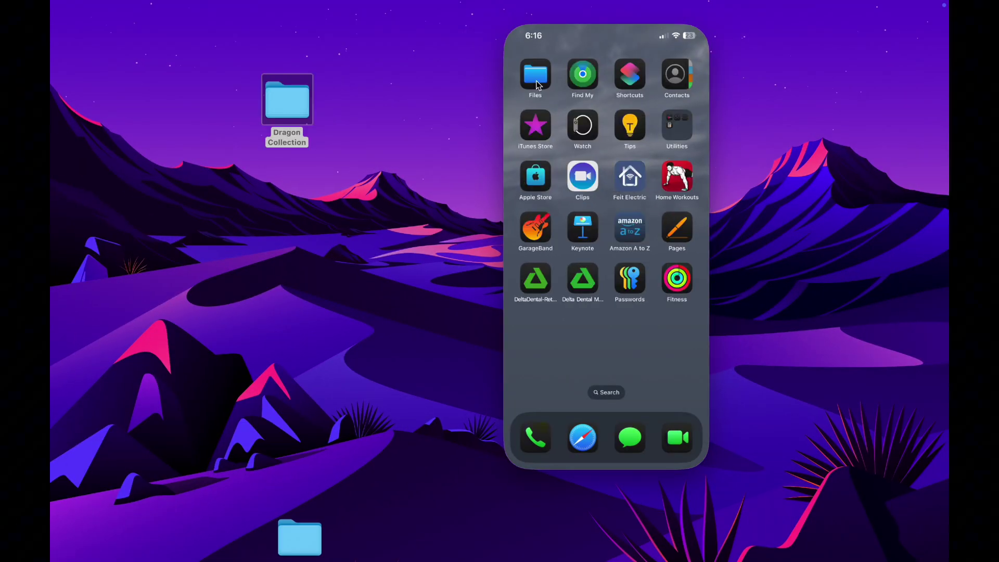
pyautogui.click(536, 79)
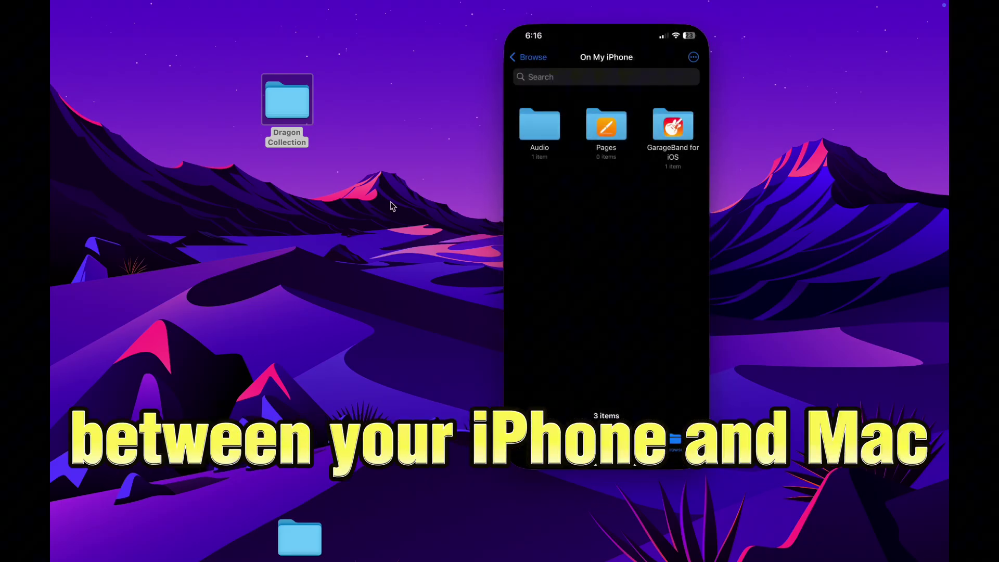
pyautogui.moveTo(293, 116); pyautogui.dragTo(698, 197)
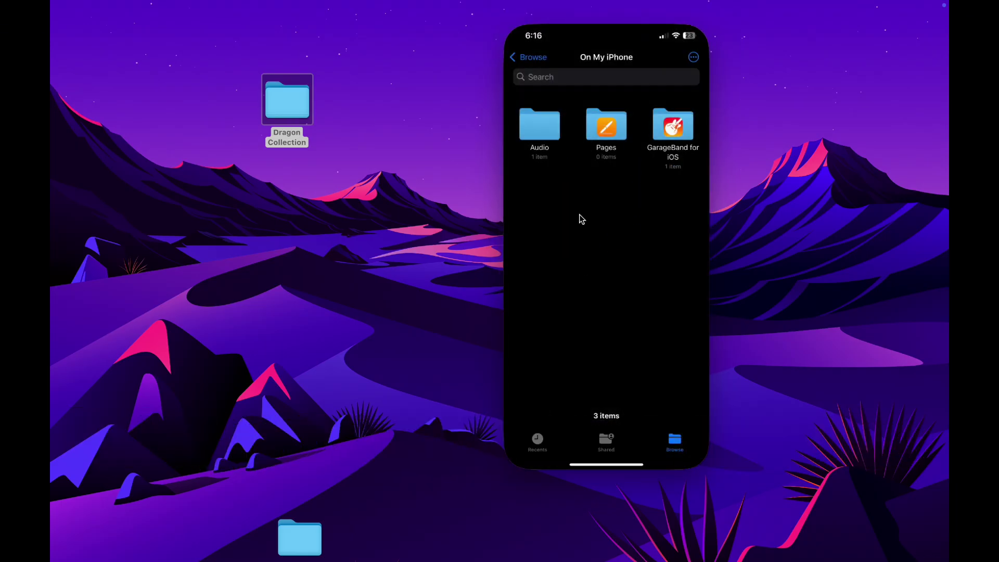
# Step: Try CapCut and Home Workout on the mirrored iPhone, returning home after each
pyautogui.press('super+1')
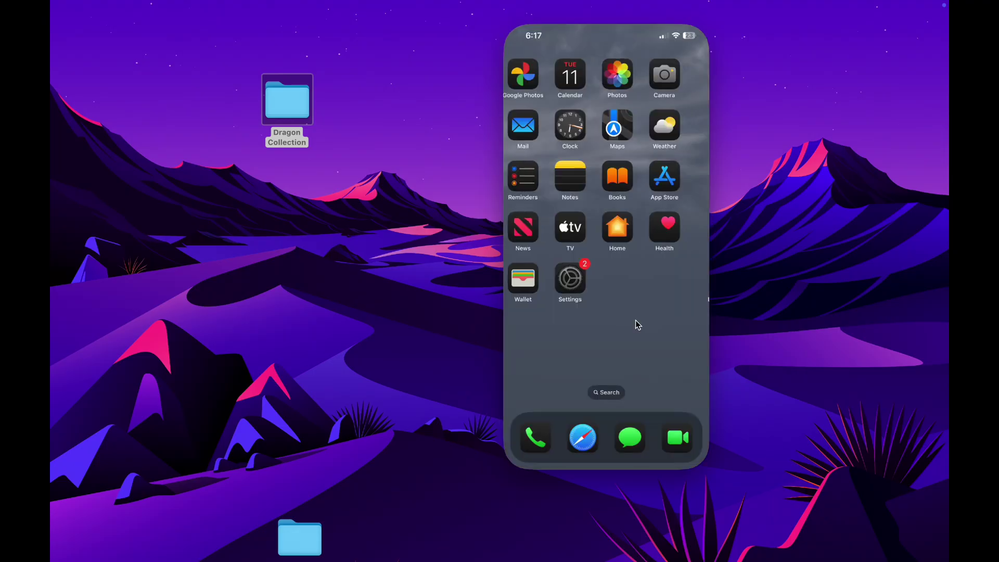
pyautogui.hscroll(-10, 673, 279)
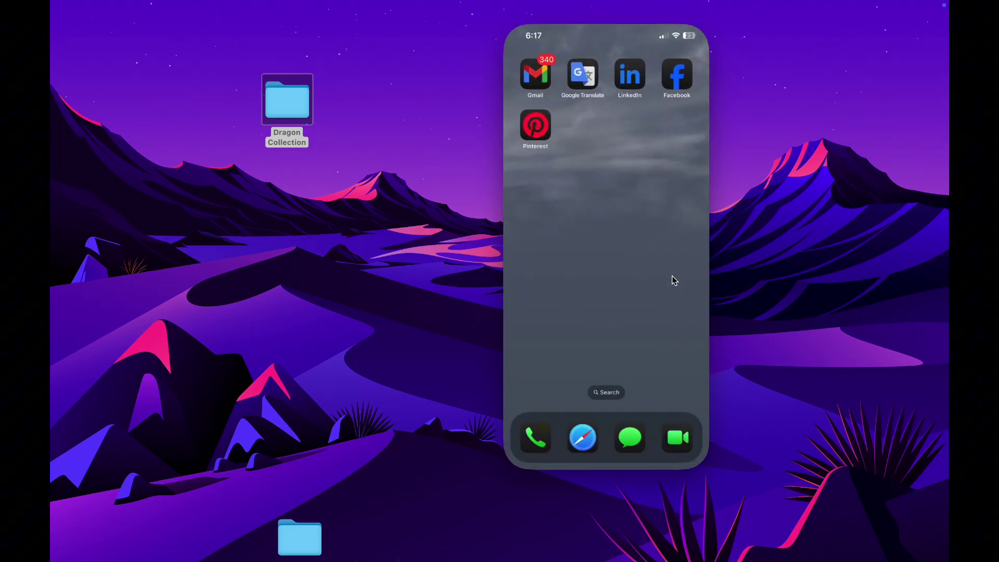
pyautogui.click(629, 177)
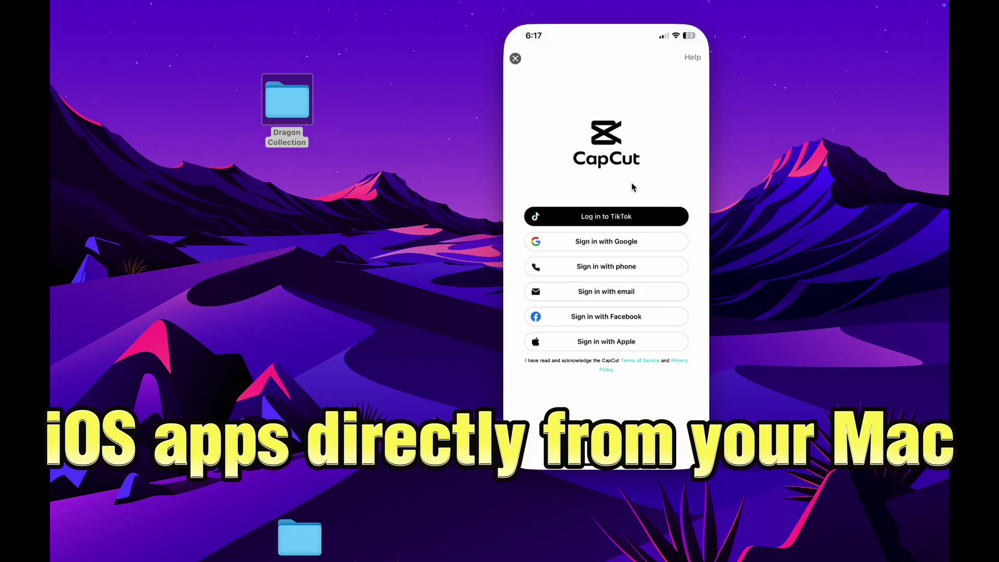
pyautogui.click(679, 12)
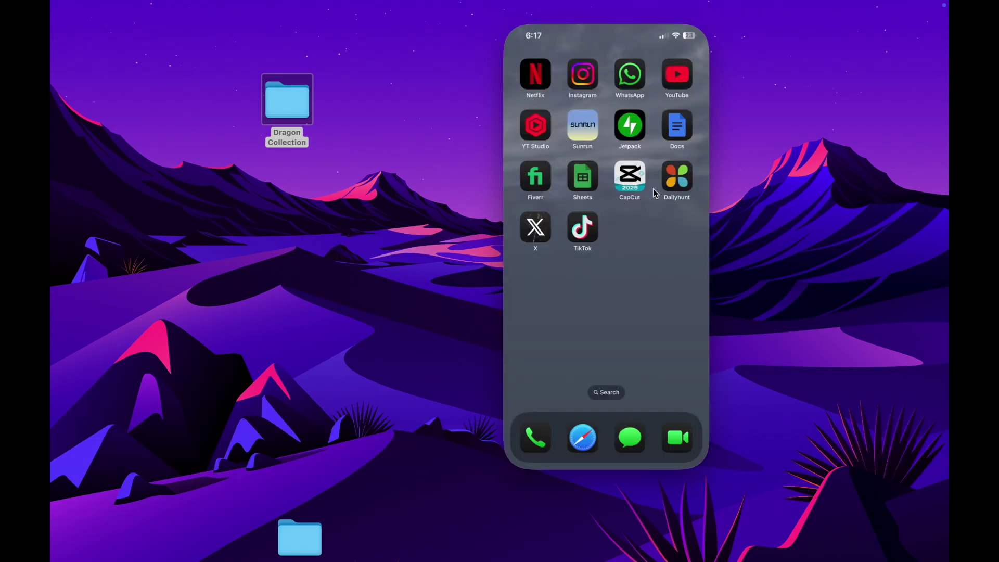
pyautogui.hscroll(-10, 626, 242)
pyautogui.click(673, 178)
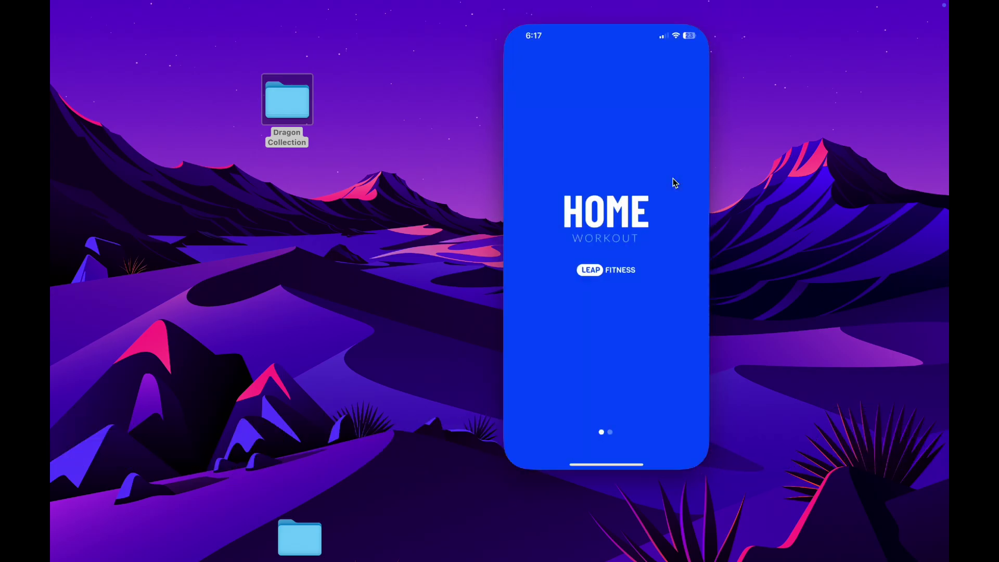
pyautogui.click(680, 13)
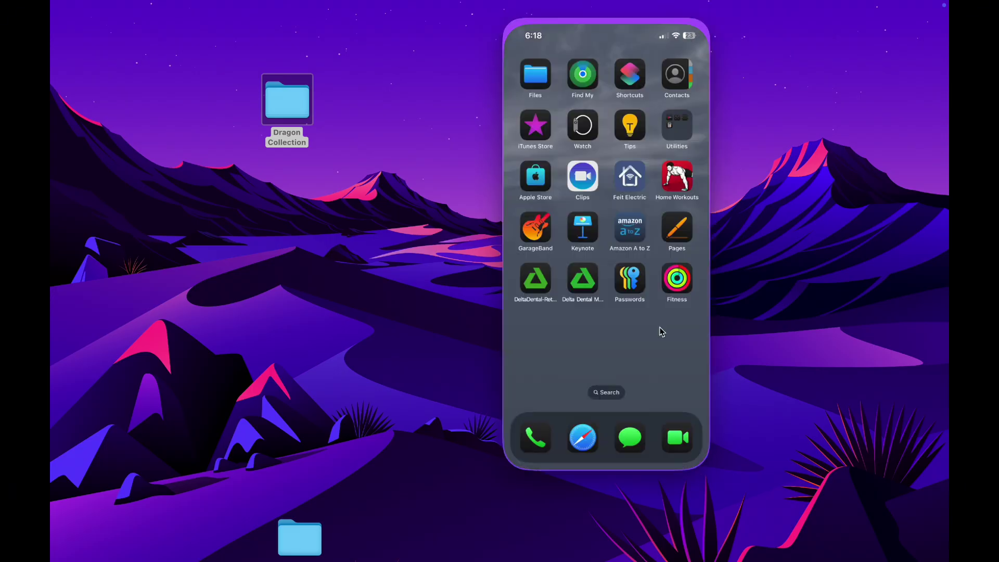
# Step: Open the Fitness summary, then bring up and dismiss the iPhone app switcher
pyautogui.click(675, 278)
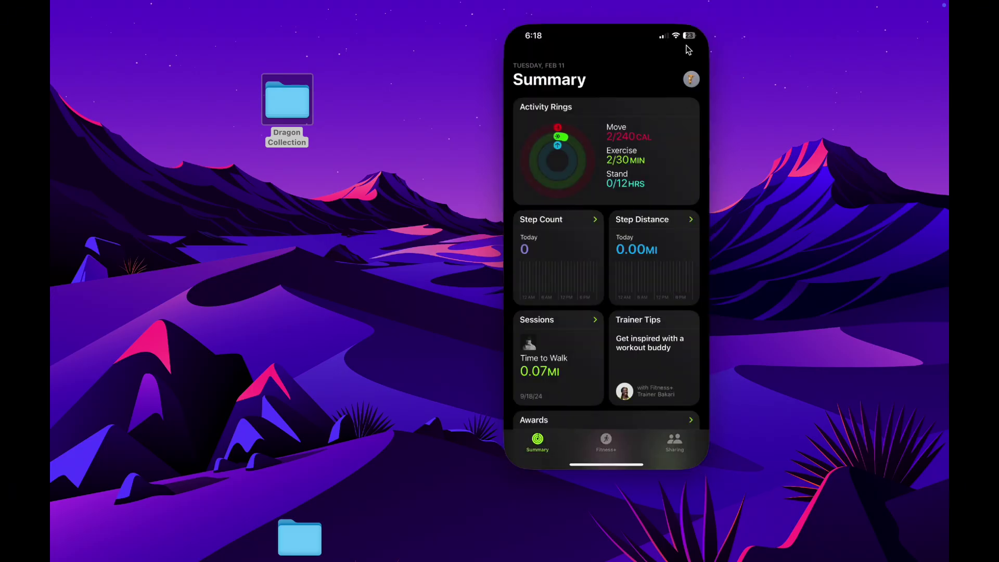
pyautogui.click(705, 17)
pyautogui.click(604, 333)
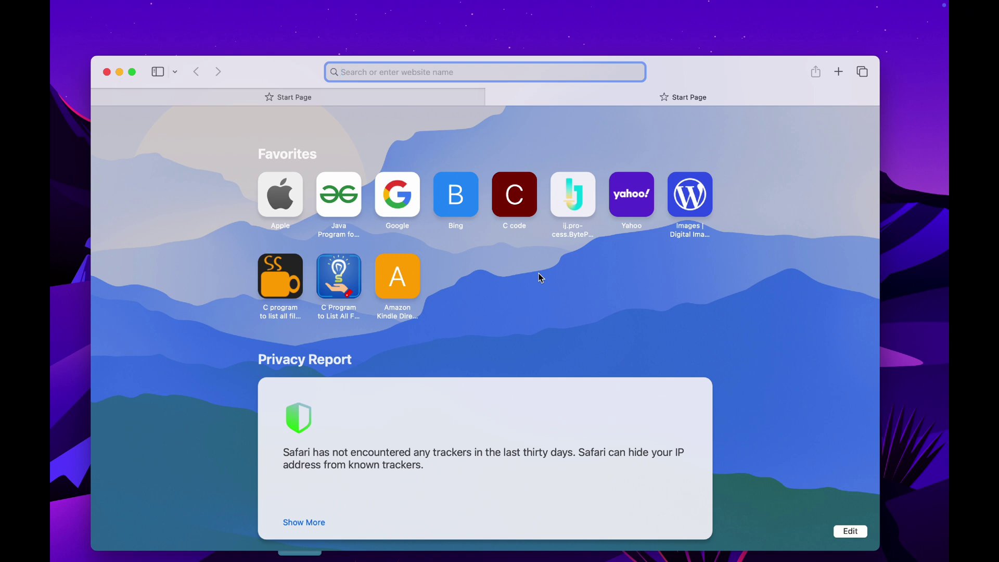
# Step: Turn on Safari profiles and create a new profile named 'Aei'
pyautogui.click(96, 8)
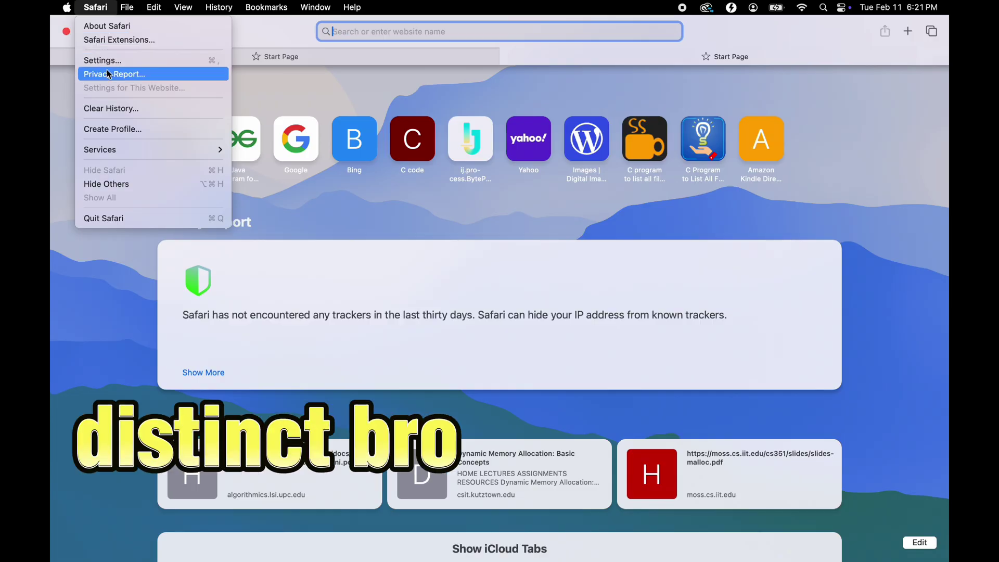
pyautogui.click(95, 130)
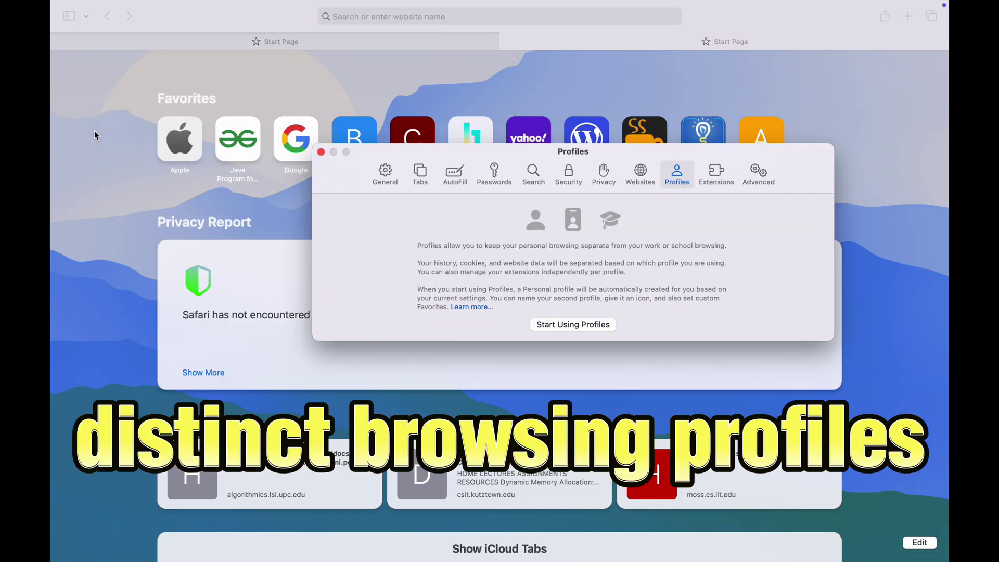
pyautogui.click(561, 326)
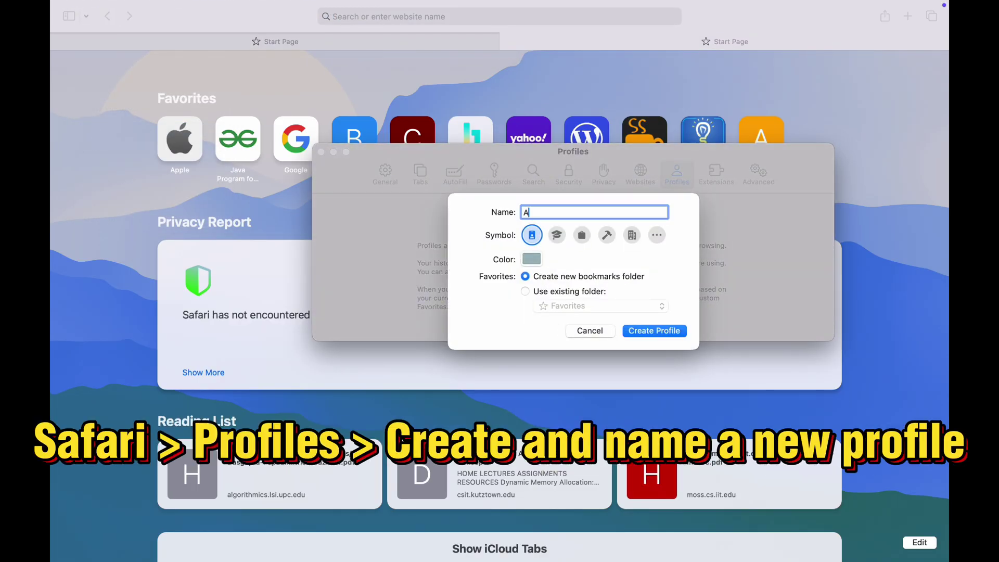
pyautogui.write('AeireinTech')
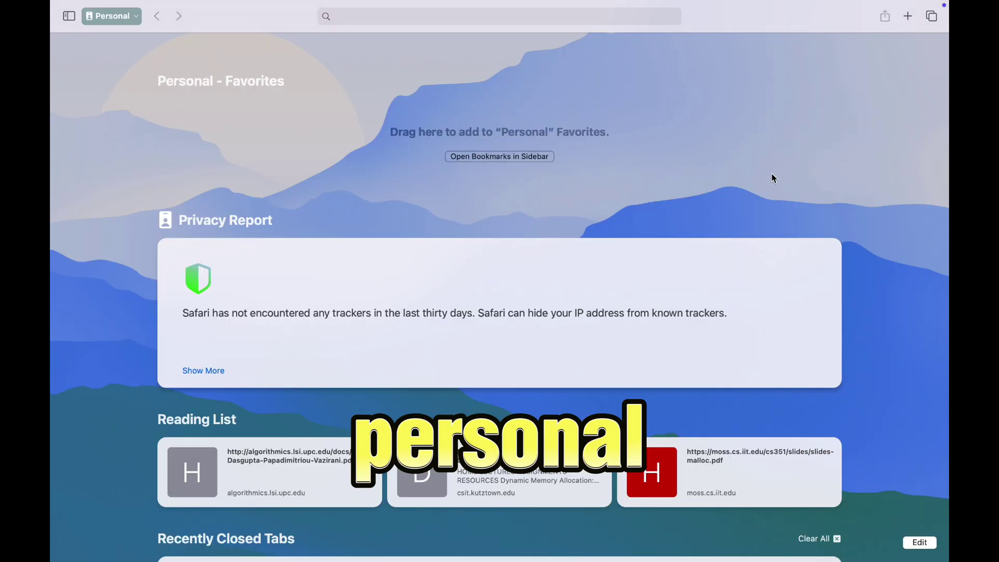
# Step: Switch to the 'Aei' profile's window and open Advanced privacy settings
pyautogui.click(160, 32)
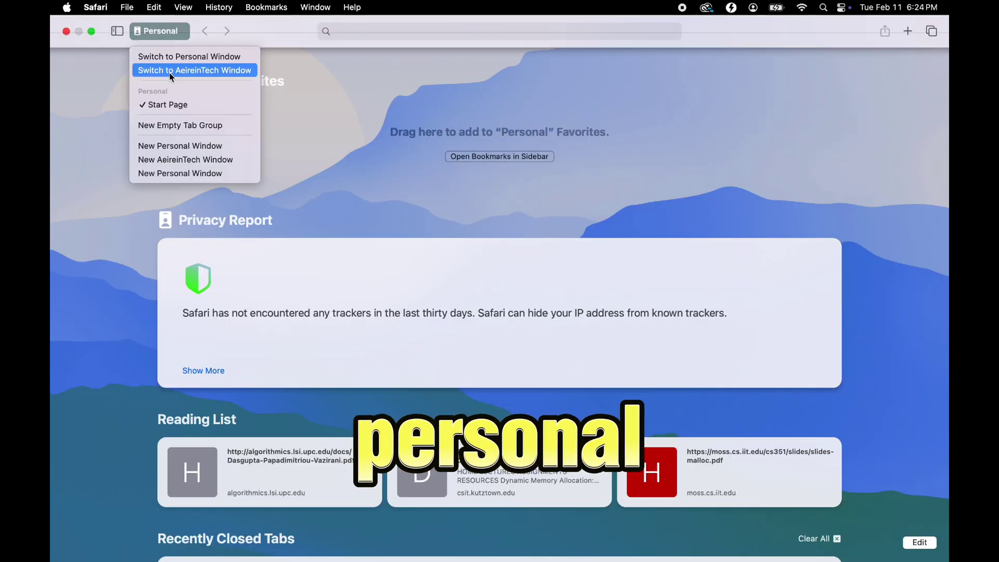
pyautogui.click(171, 73)
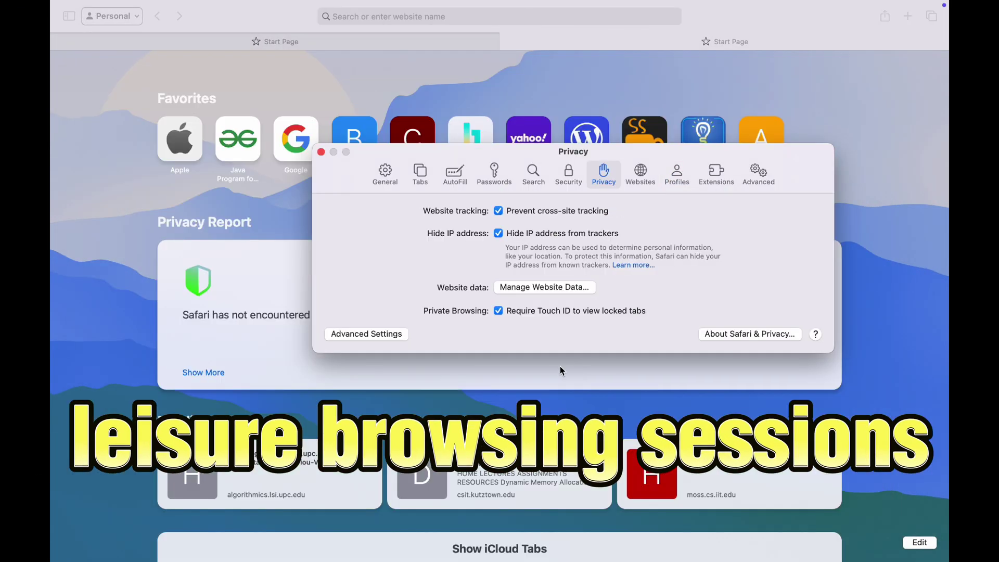
pyautogui.click(406, 335)
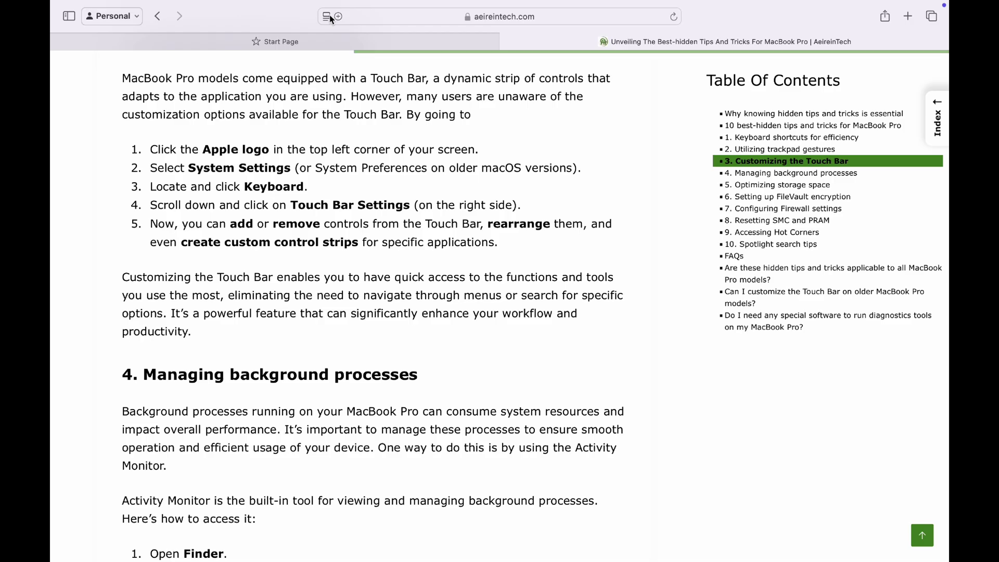
# Step: Show the current article and the Rat in a Maze article in Safari Reader view
pyautogui.click(329, 14)
pyautogui.click(333, 94)
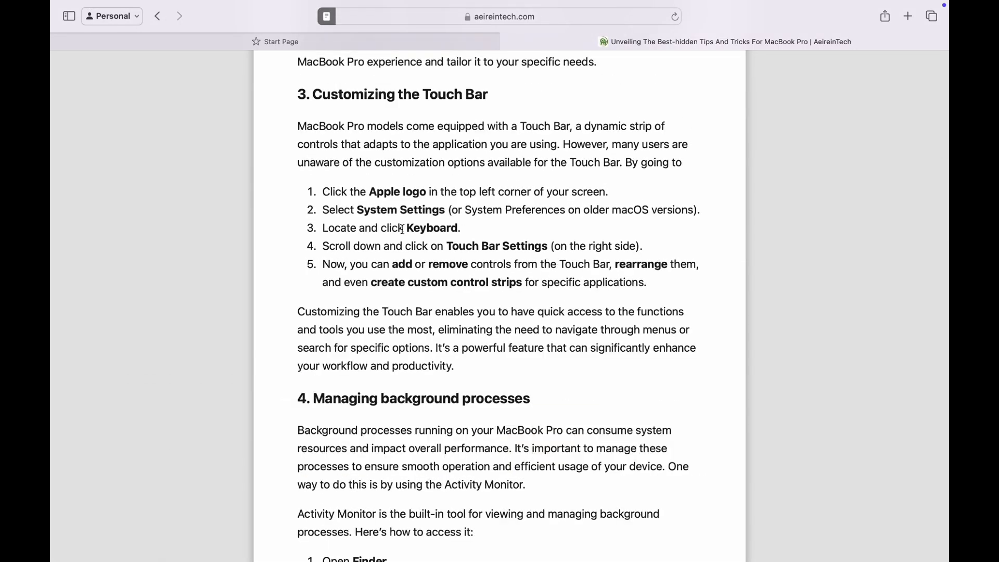
pyautogui.scroll(-8, 402, 229)
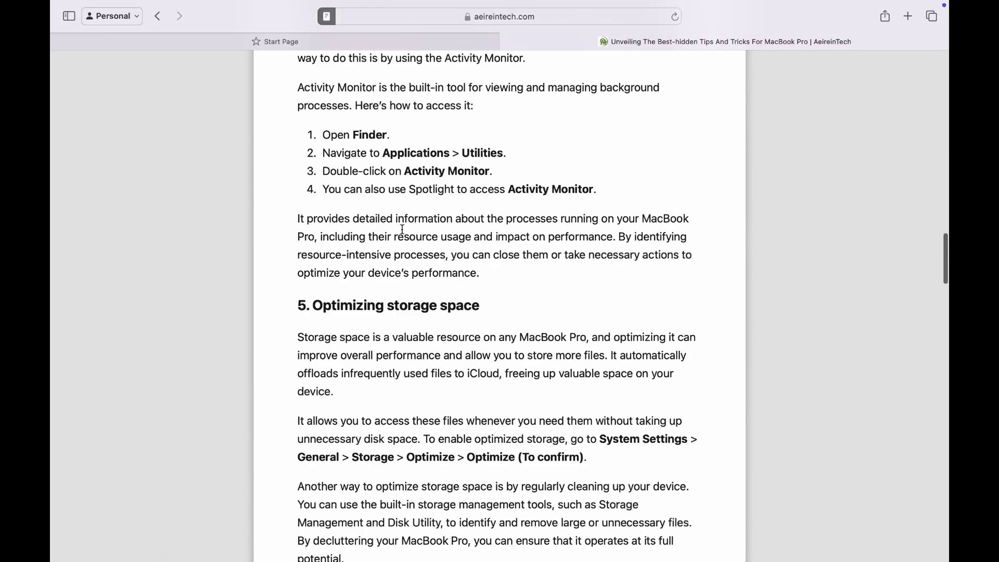
pyautogui.scroll(20, 402, 229)
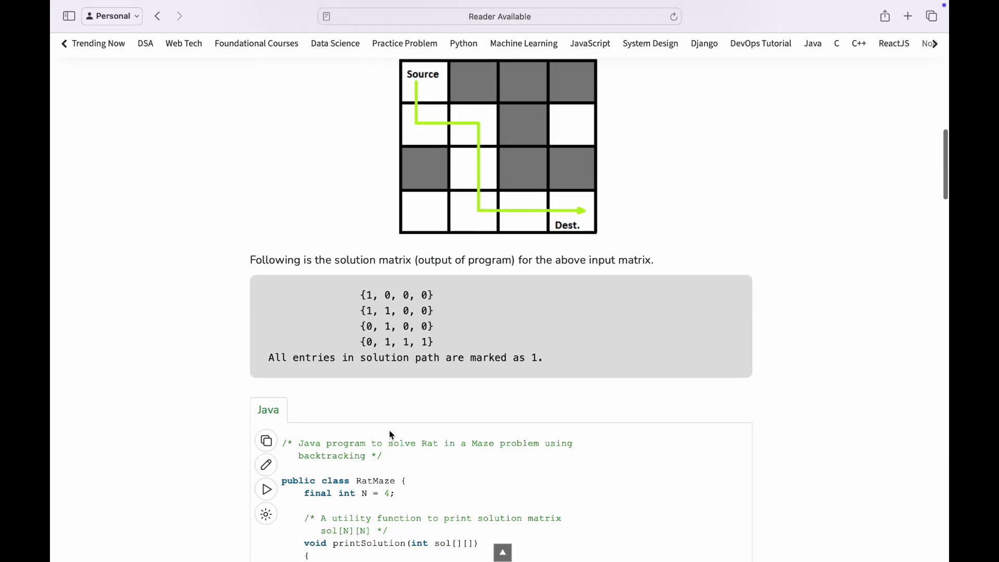
pyautogui.scroll(-7, 391, 434)
pyautogui.scroll(15, 391, 434)
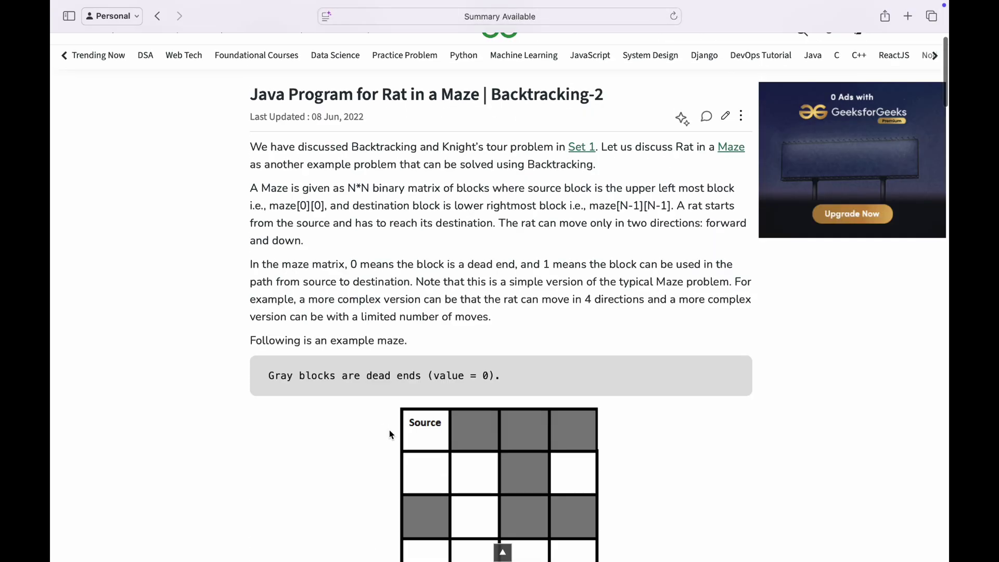
pyautogui.click(326, 16)
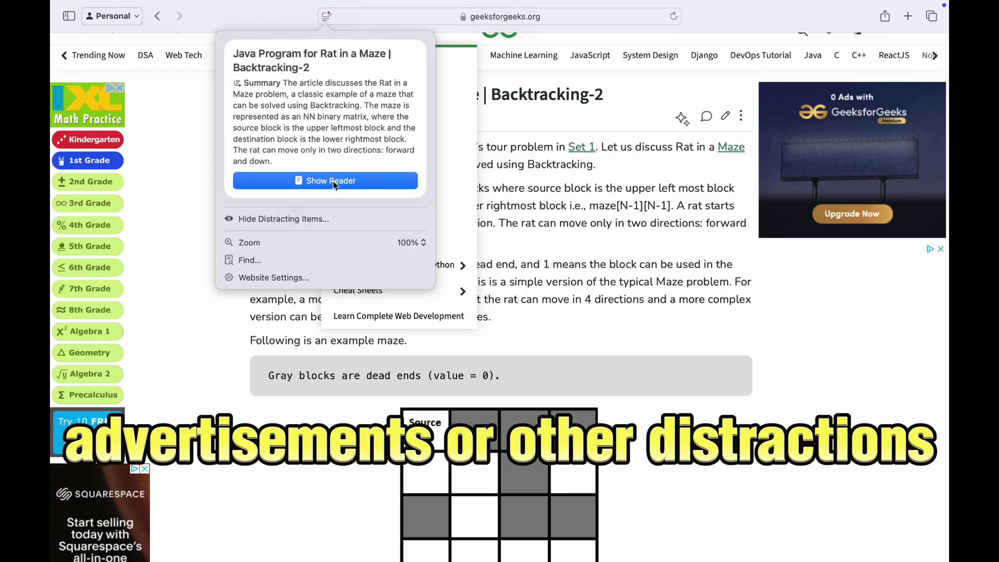
pyautogui.click(333, 181)
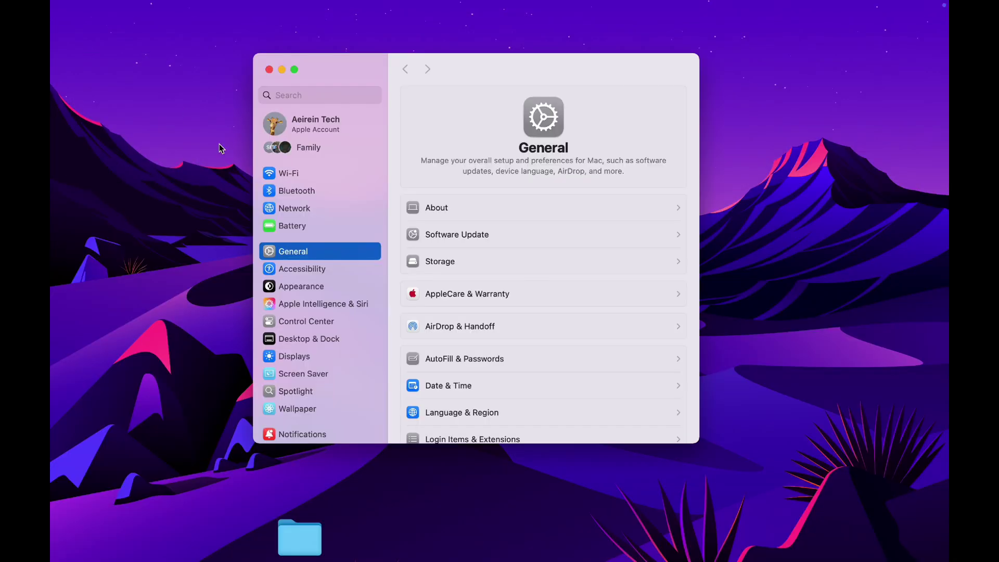
# Step: Open the Voice Control commands list in Accessibility settings
pyautogui.click(302, 269)
pyautogui.scroll(-5, 494, 339)
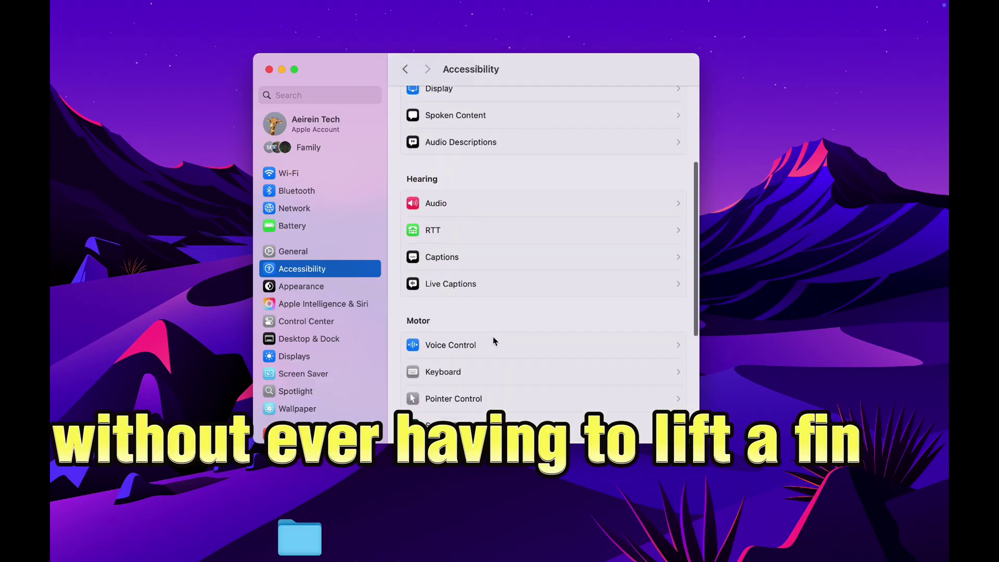
pyautogui.click(451, 345)
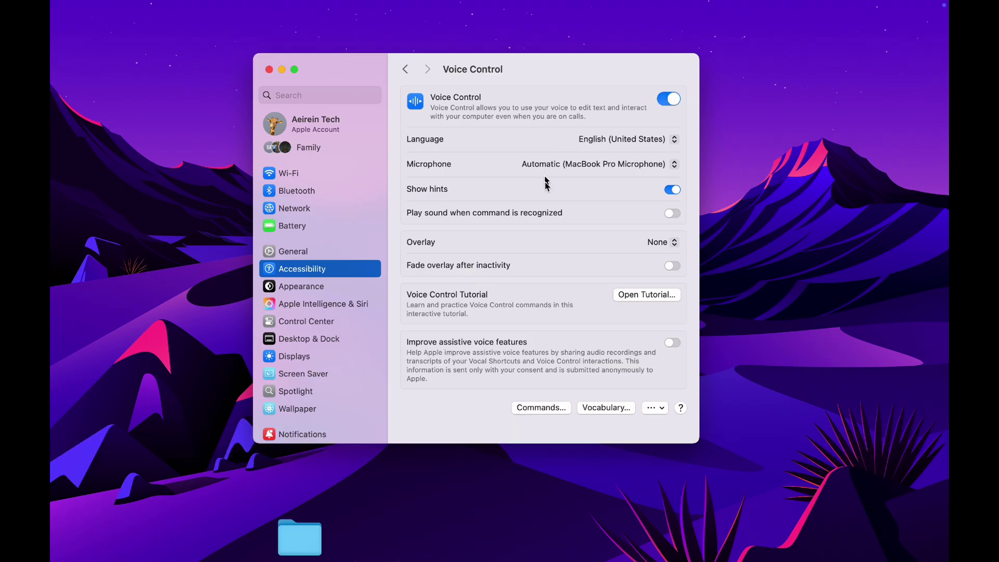
pyautogui.click(540, 406)
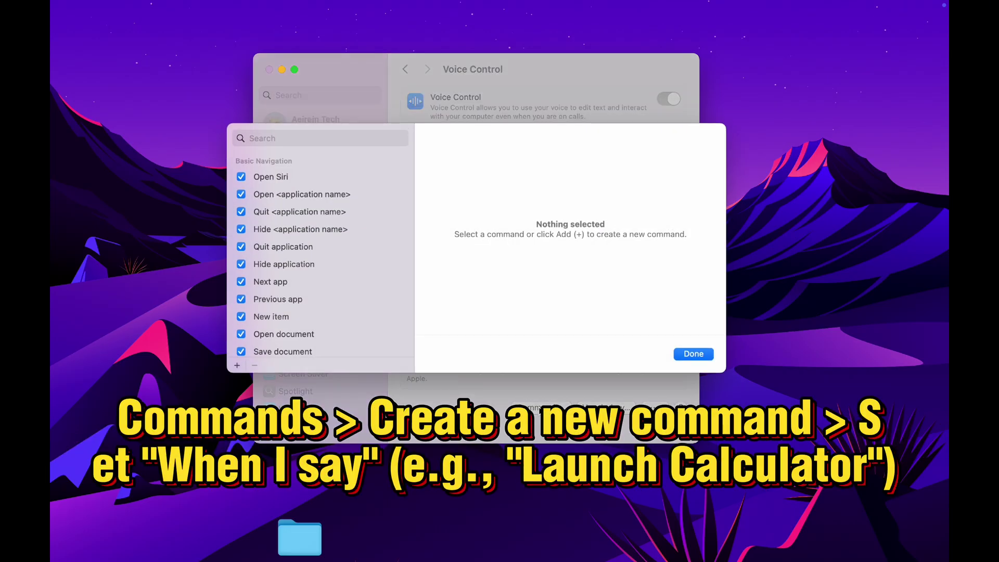
# Step: Add a new 'Launch Calculator' voice command set to open a file
pyautogui.click(237, 365)
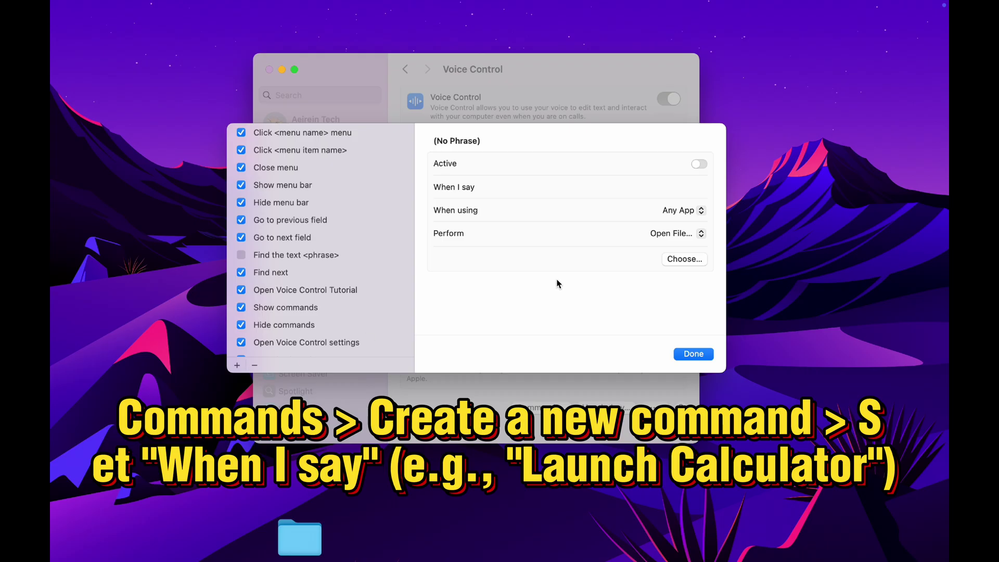
pyautogui.click(694, 186)
pyautogui.write('Launch Calculator')
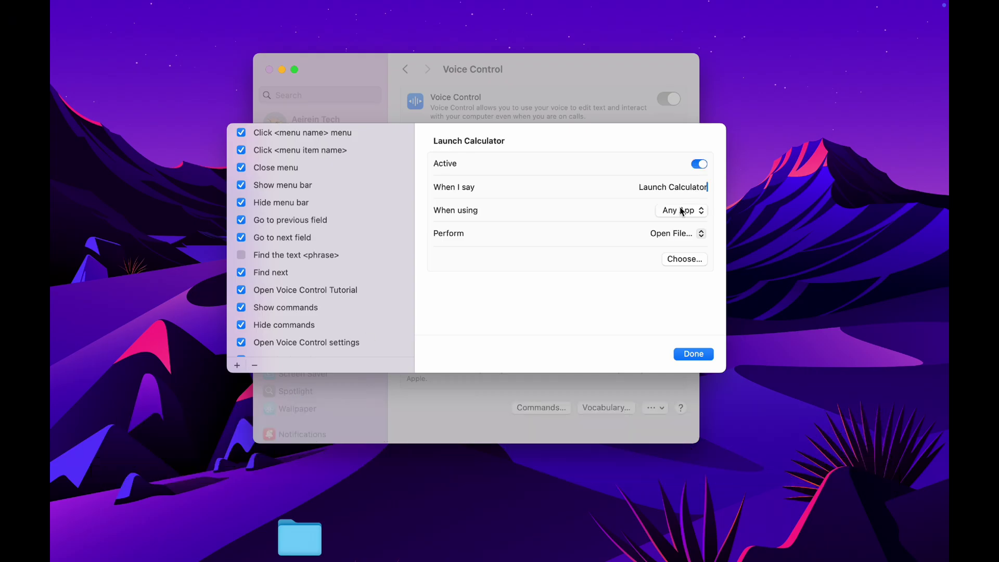
pyautogui.click(674, 233)
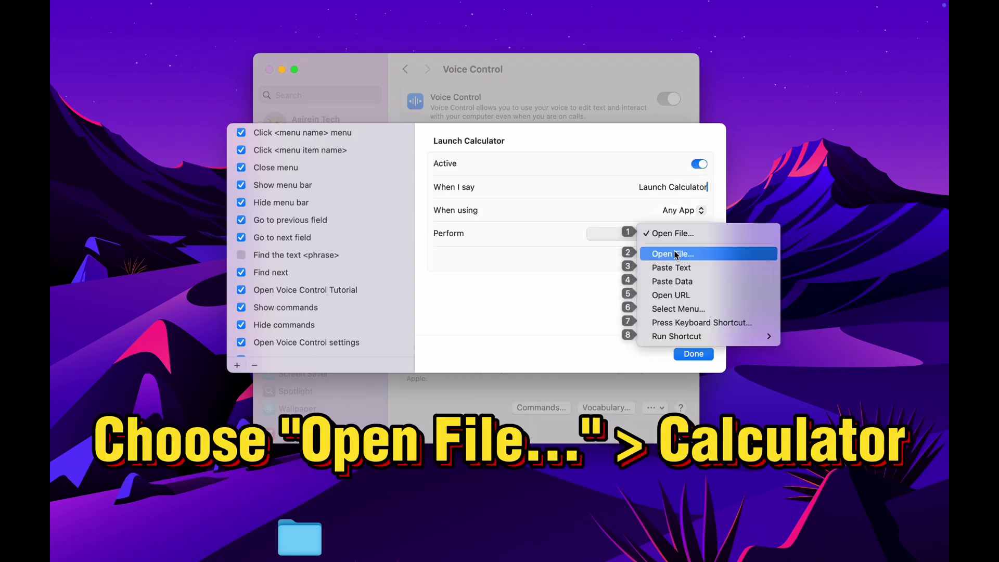
pyautogui.click(703, 255)
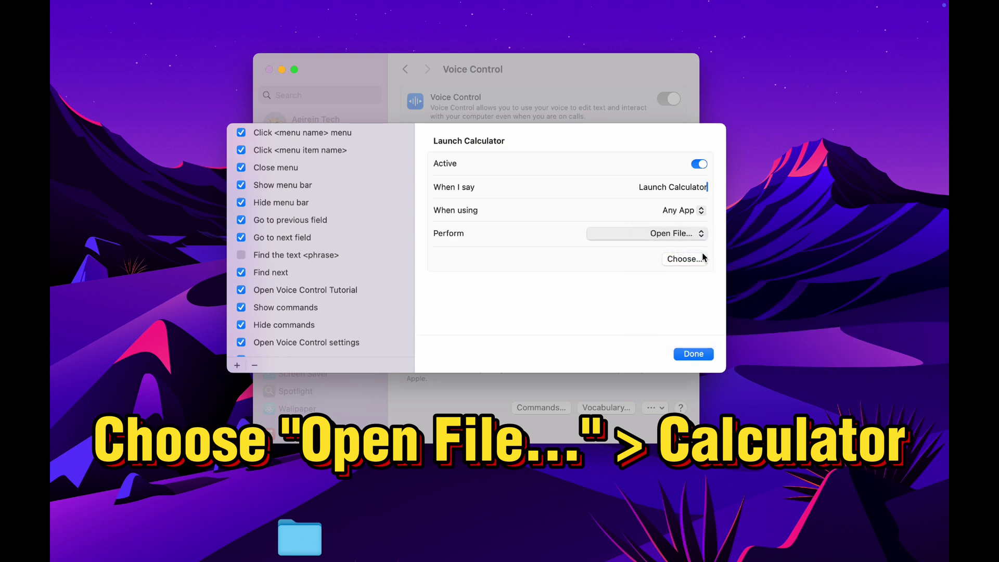
# Step: Choose Calculator from Applications as the file and finish the command
pyautogui.click(685, 259)
pyautogui.scroll(-2, 292, 206)
pyautogui.scroll(2, 299, 331)
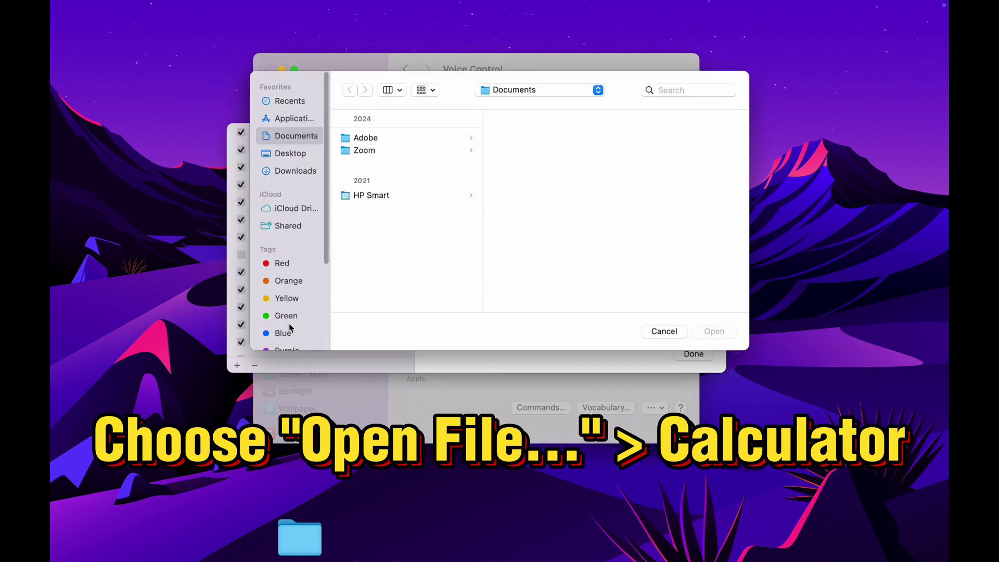
pyautogui.click(294, 117)
pyautogui.scroll(-5, 394, 224)
pyautogui.scroll(5, 394, 223)
pyautogui.click(395, 221)
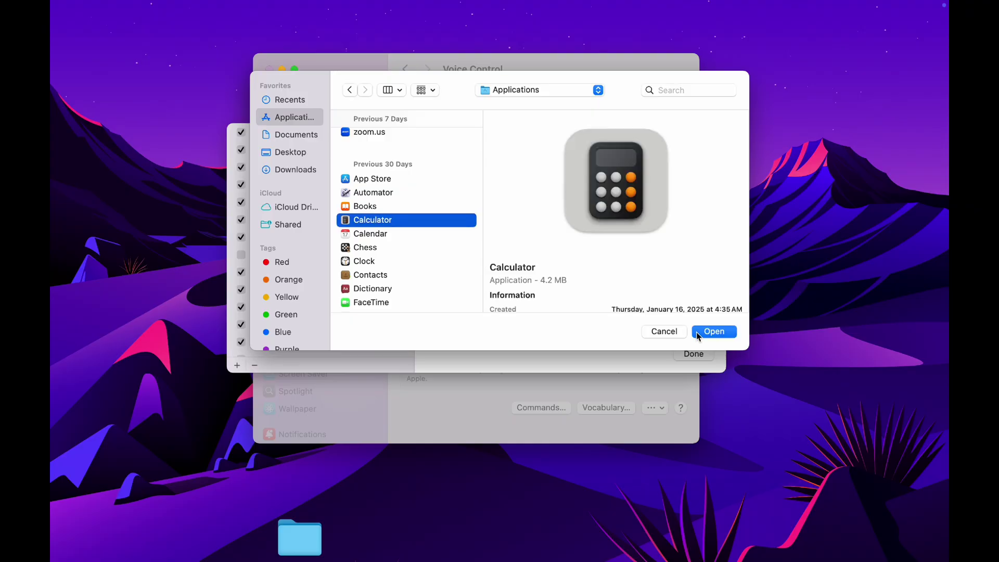
pyautogui.click(703, 334)
pyautogui.click(702, 356)
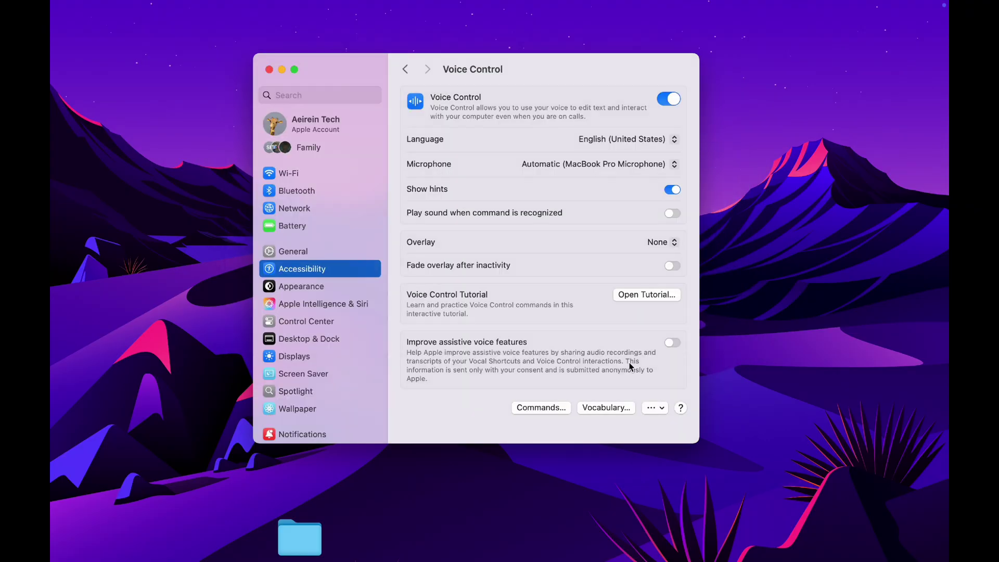
pyautogui.click(230, 284)
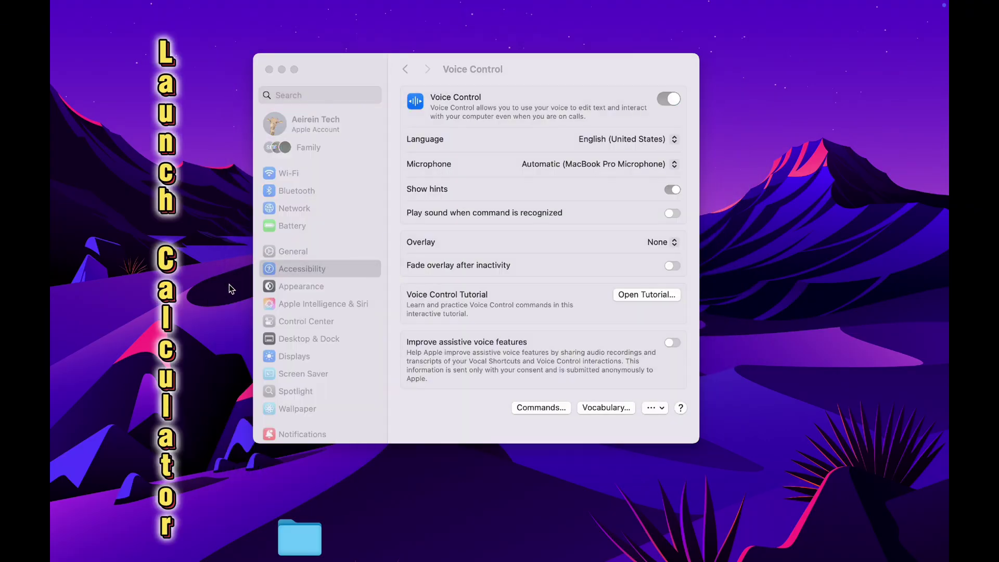
pyautogui.click(231, 286)
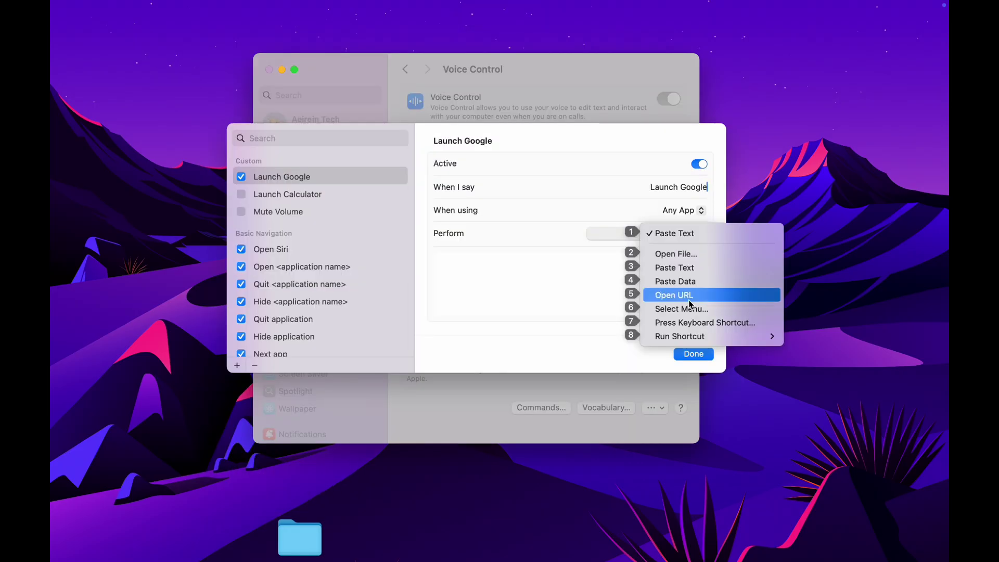
pyautogui.click(668, 292)
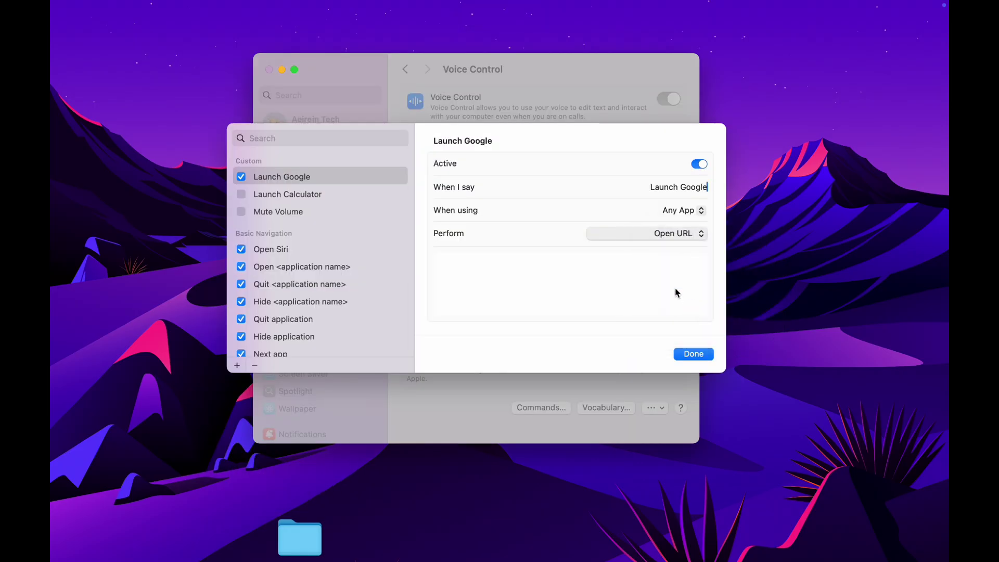
pyautogui.write('ww')
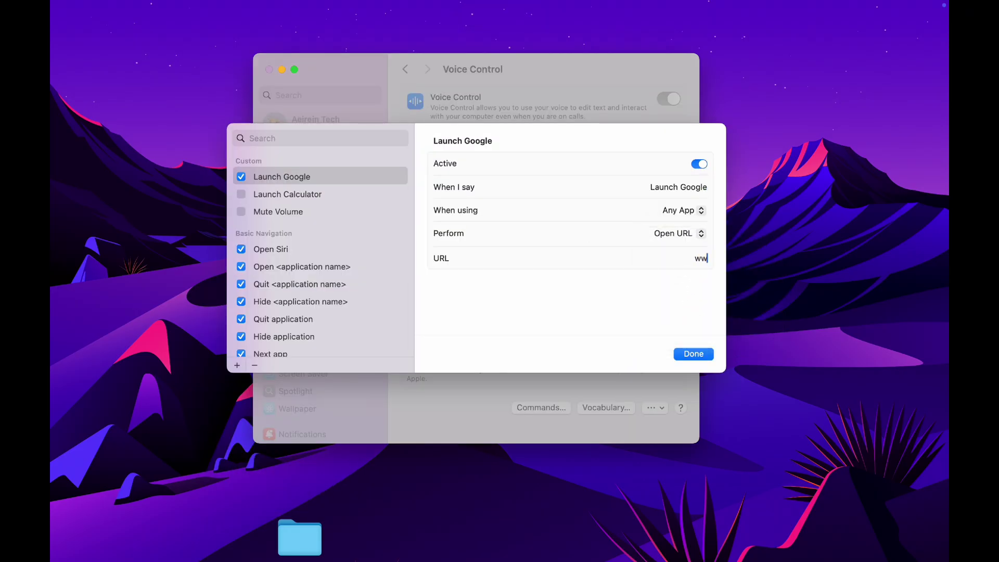
pyautogui.write('w.google.com')
pyautogui.click(691, 357)
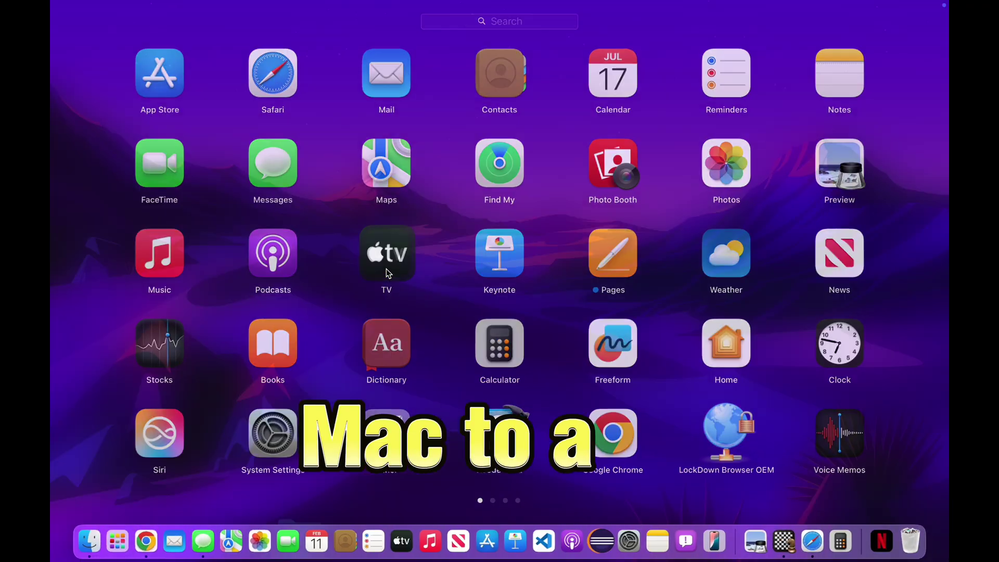
# Step: Launch TV from Launchpad, Continue past the welcome, Fill the window, and open Severance
pyautogui.click(387, 269)
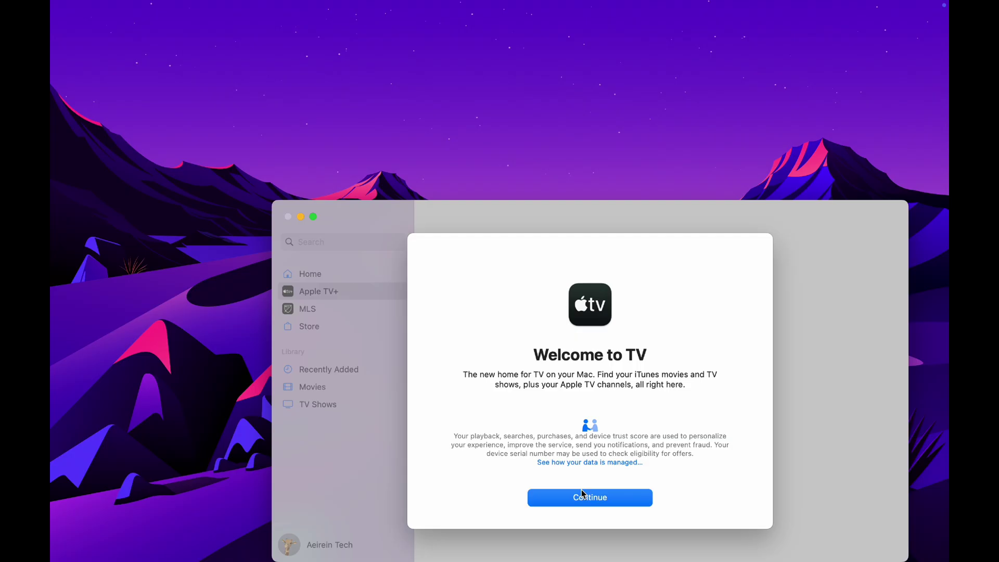
pyautogui.click(583, 494)
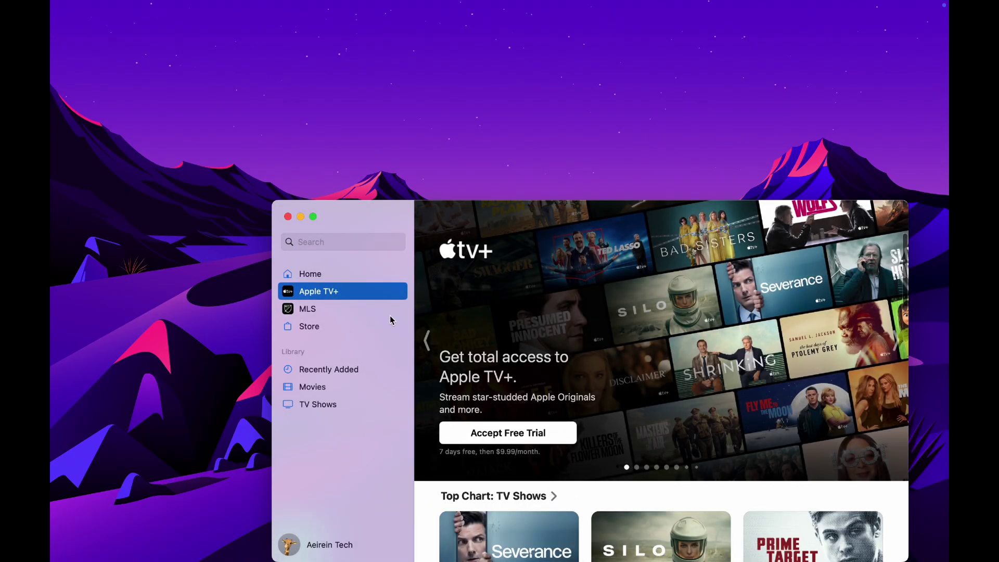
pyautogui.moveTo(314, 222)
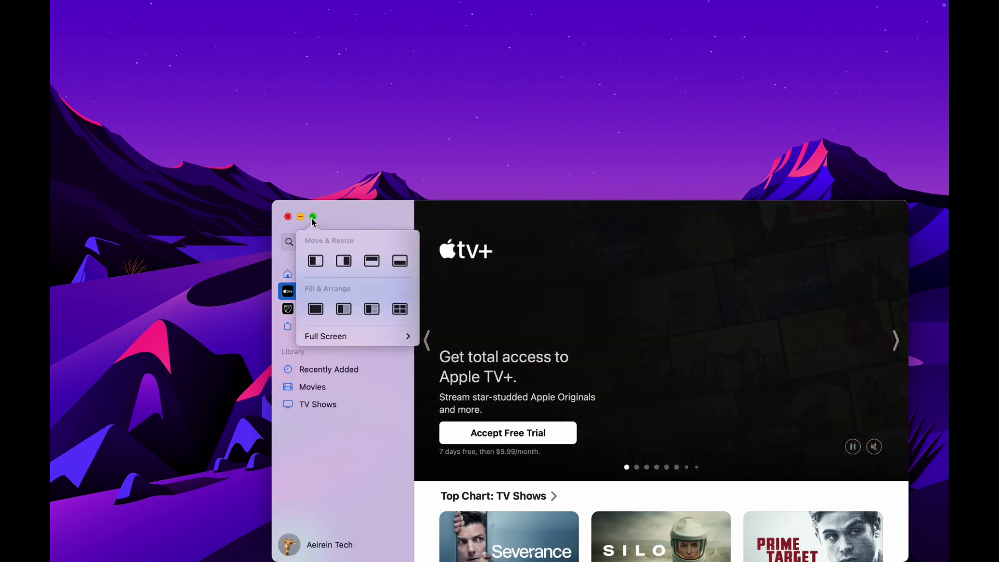
pyautogui.click(314, 218)
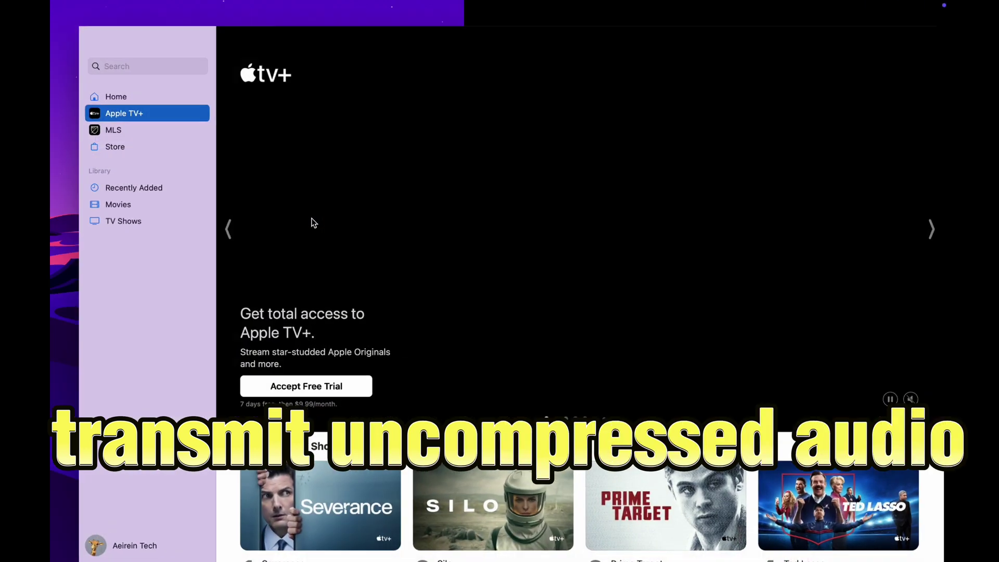
pyautogui.scroll(-2, 282, 479)
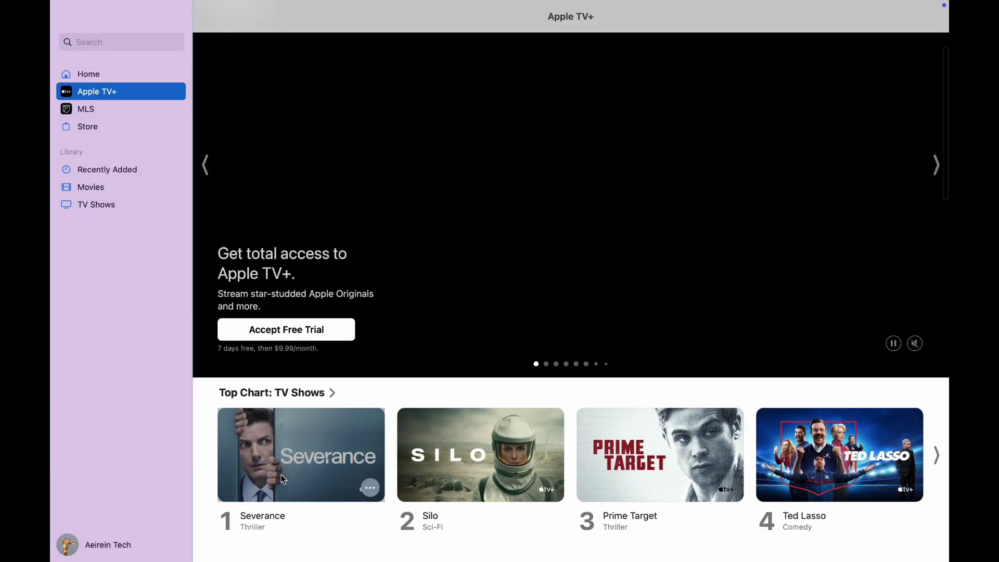
pyautogui.click(311, 473)
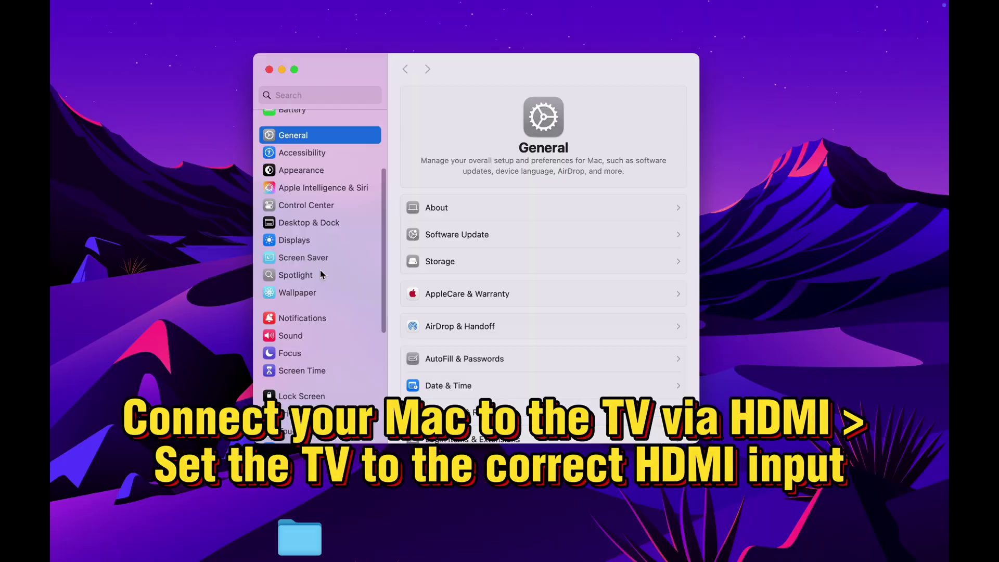
# Step: In Sound settings, switch the audio output from MacBook Pro Speakers to Samsung 6 Series
pyautogui.scroll(-5, 319, 268)
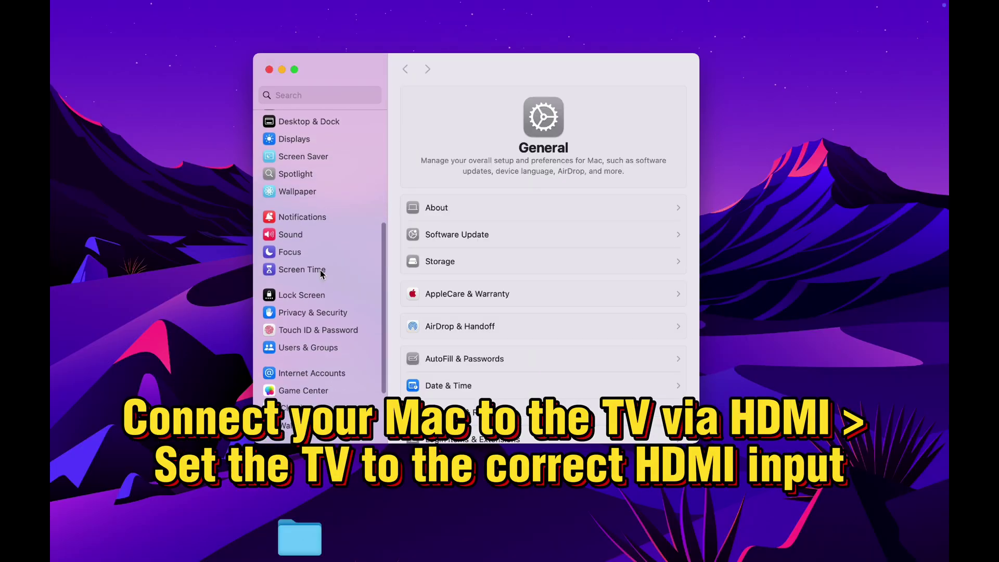
pyautogui.click(298, 235)
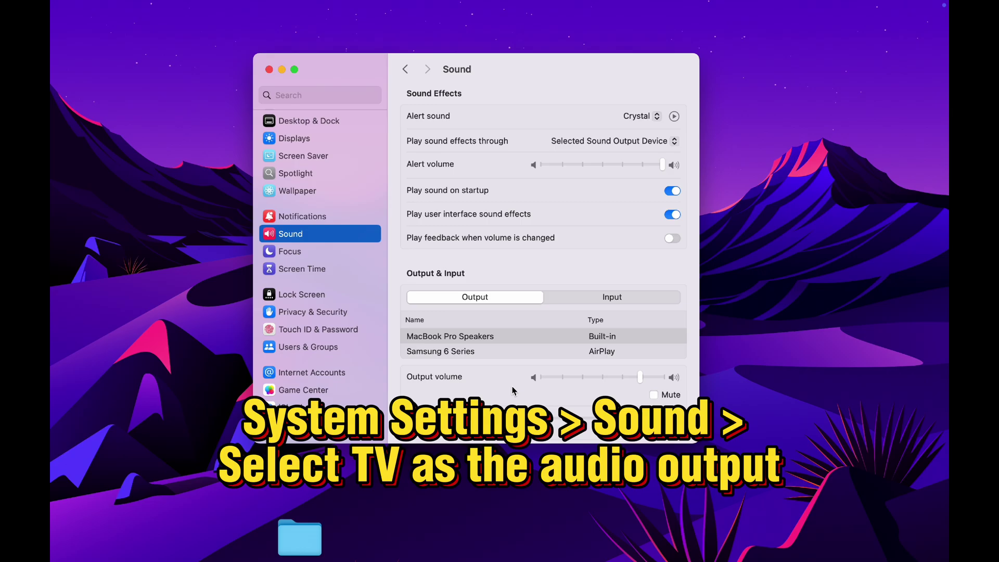
pyautogui.scroll(-2, 512, 390)
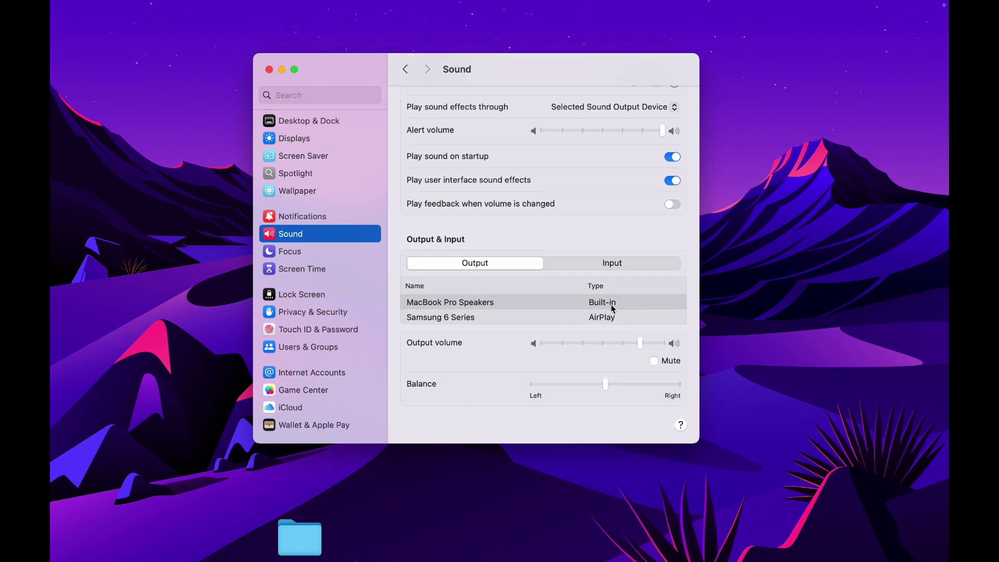
pyautogui.click(472, 319)
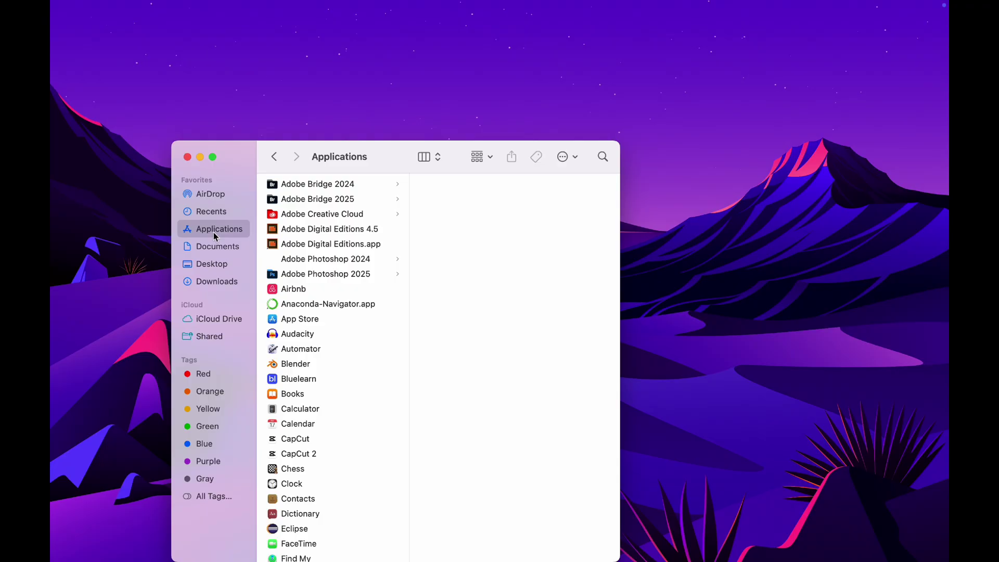
# Step: Select the Documents folder in iCloud Drive and download it to keep a local copy
pyautogui.click(220, 319)
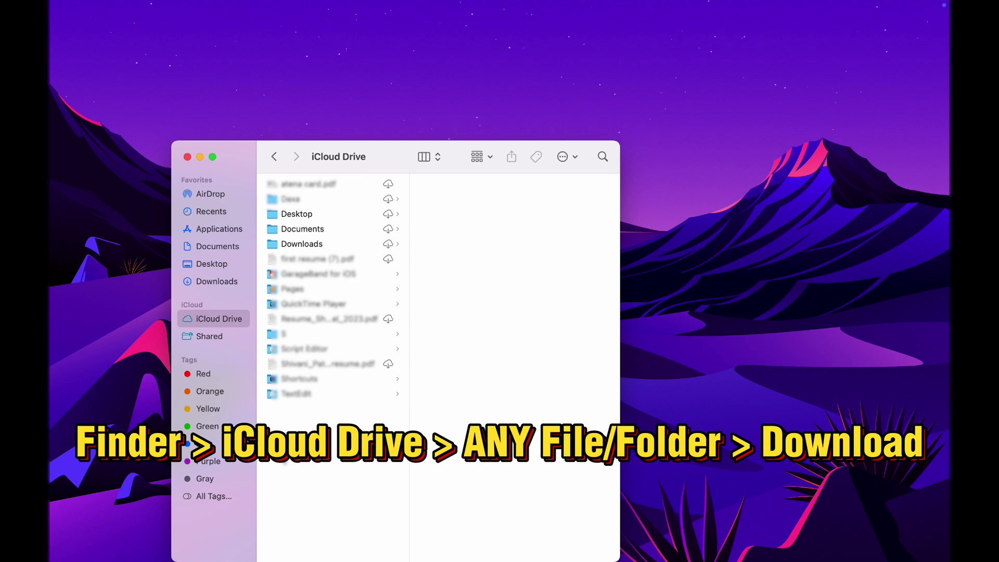
pyautogui.click(313, 230)
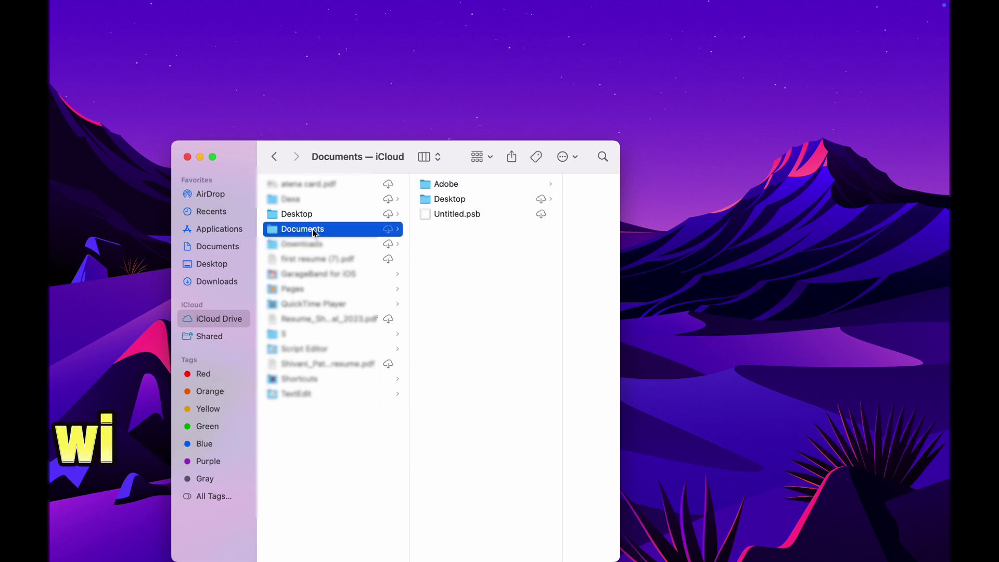
pyautogui.click(387, 229)
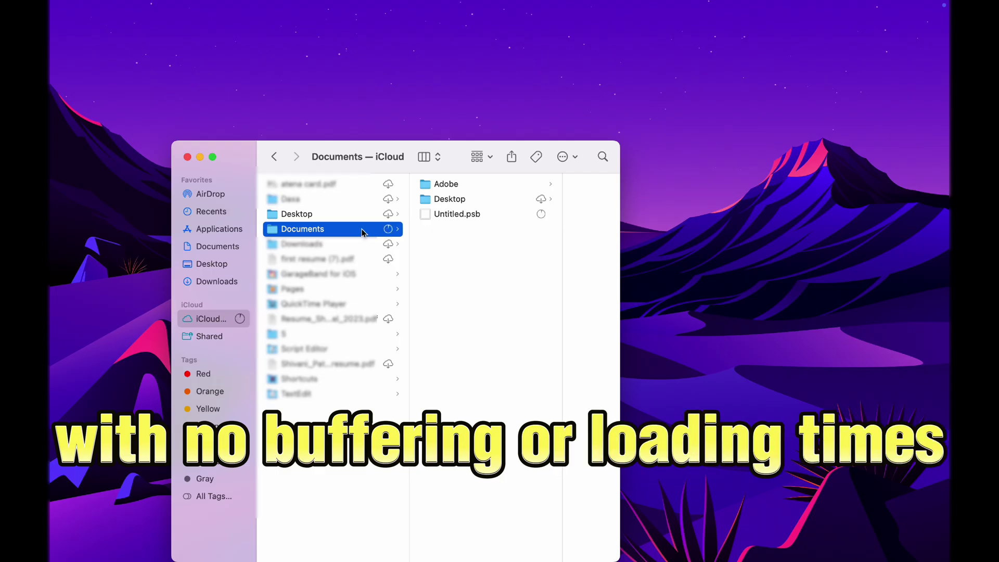